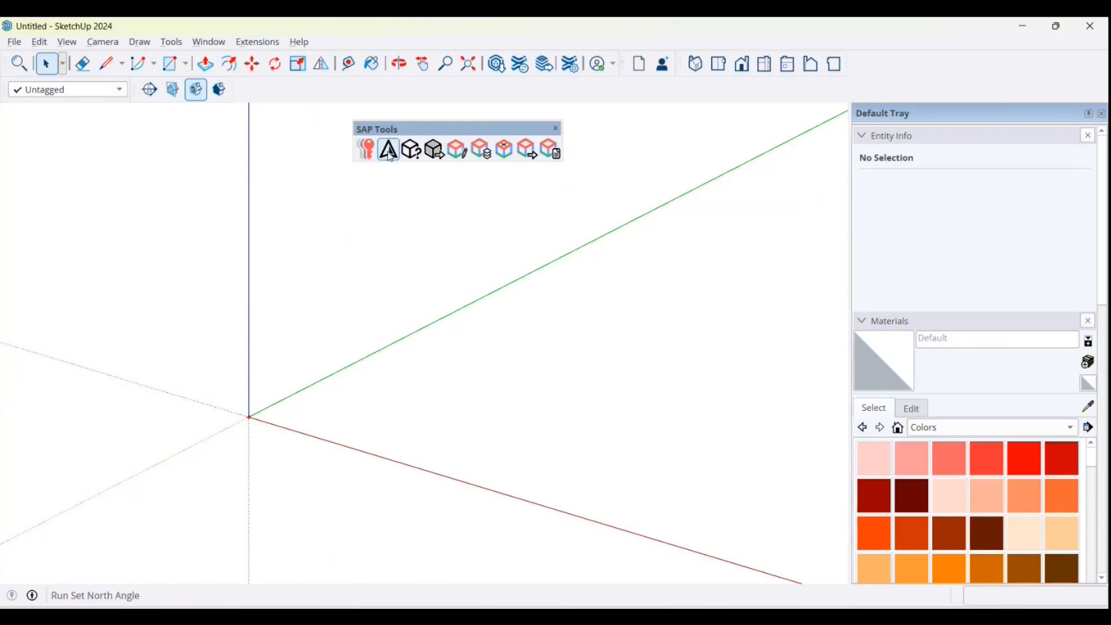
# Step: Set the model's north angle to 50° clockwise from +Y and accept the confirmation
pyautogui.click(389, 150)
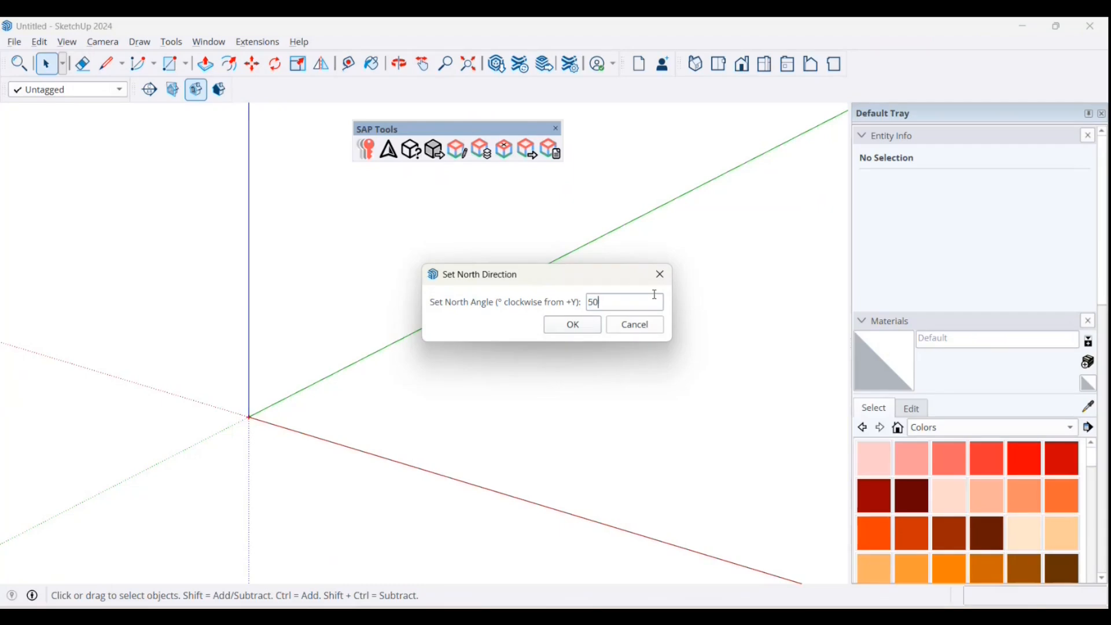
pyautogui.click(572, 325)
pyautogui.click(641, 332)
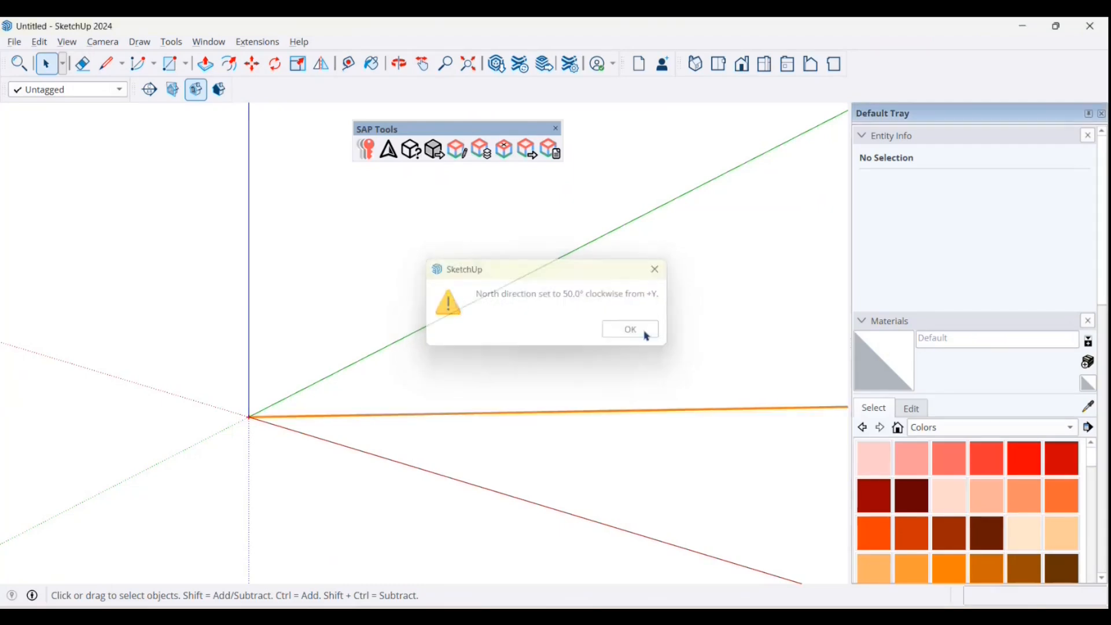
# Step: Draw a rectangle of about 46 m² on the ground plane between the red and green axes, starting close to the origin
pyautogui.scroll(-4, 299, 306)
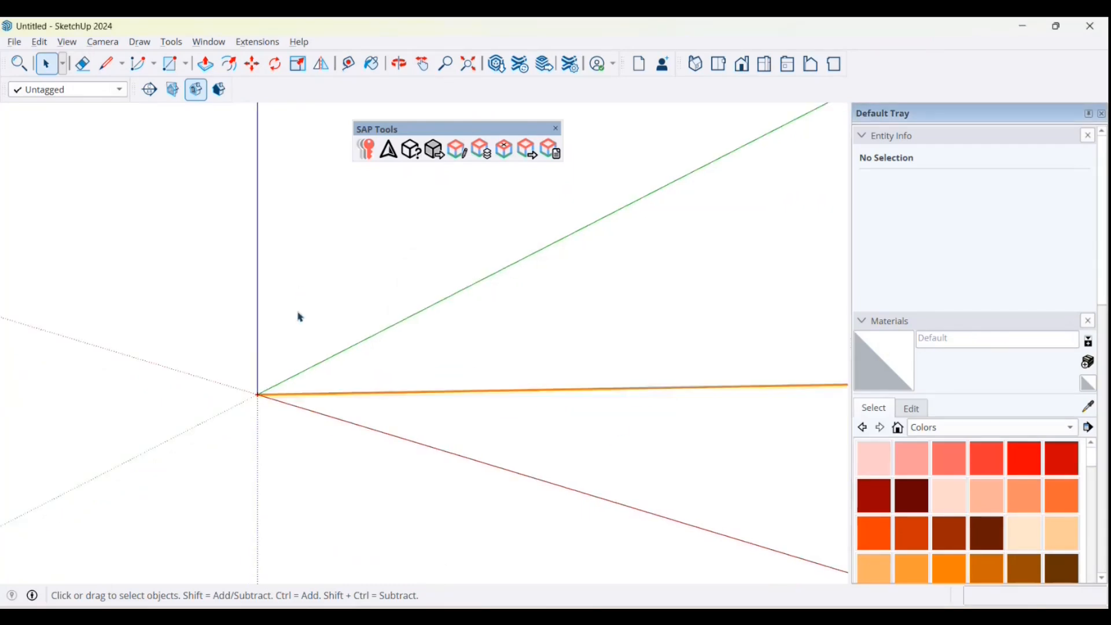
pyautogui.scroll(5, 317, 326)
pyautogui.scroll(1, 318, 327)
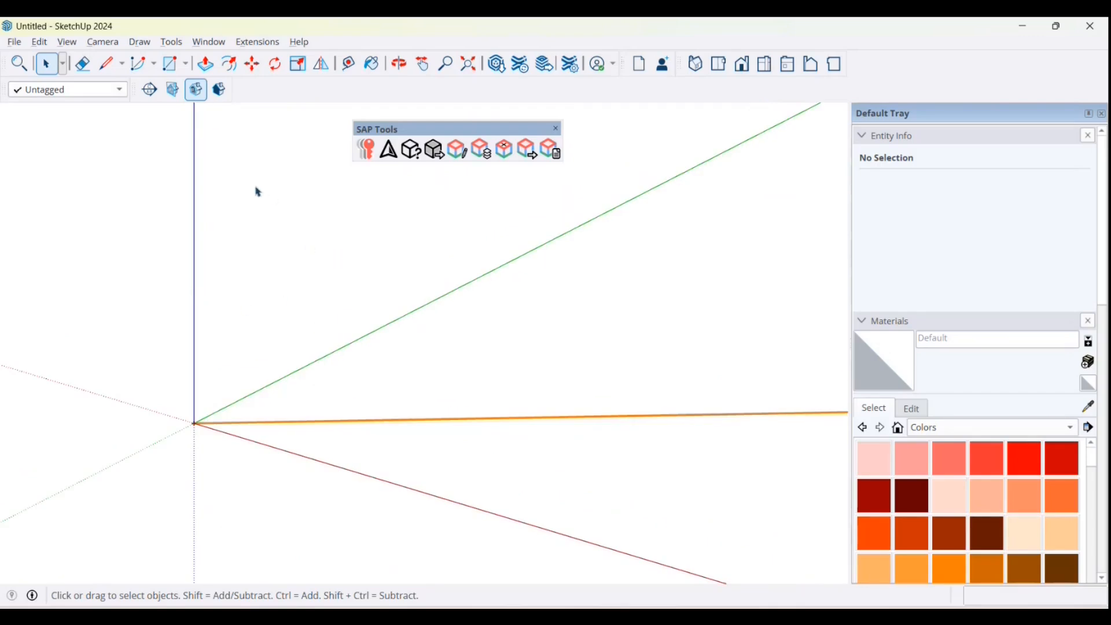
pyautogui.click(170, 64)
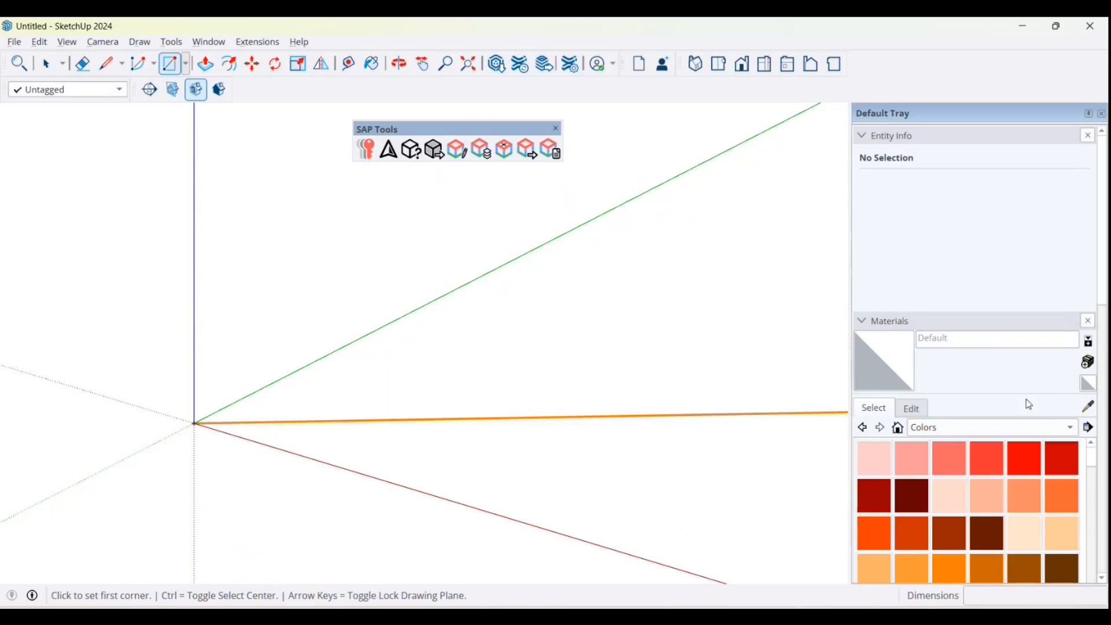
pyautogui.click(252, 425)
pyautogui.scroll(-1, 399, 400)
pyautogui.scroll(-2, 715, 374)
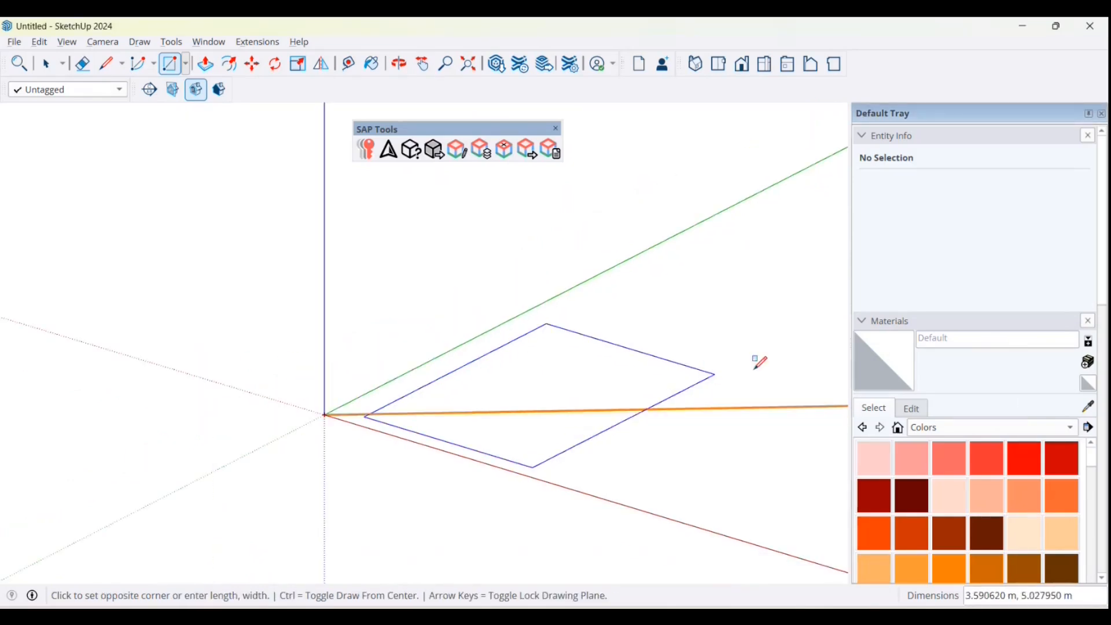
pyautogui.scroll(-2, 579, 389)
pyautogui.click(777, 379)
pyautogui.scroll(-1, 678, 350)
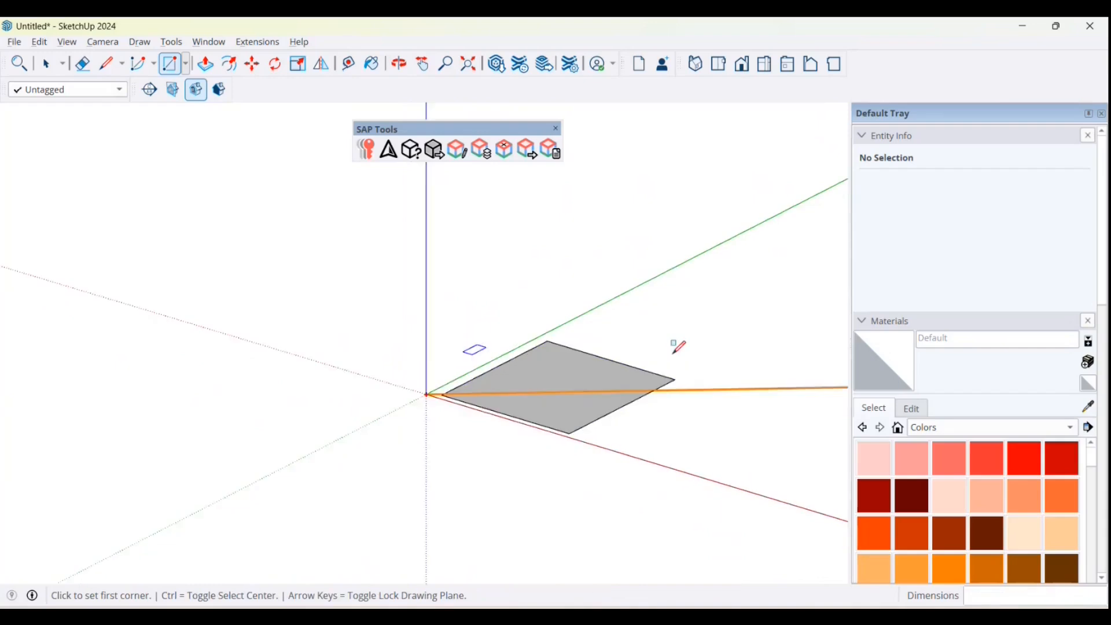
# Step: Extrude the ground rectangle upwards with Push/Pull into a box for the house body
pyautogui.scroll(5, 730, 372)
pyautogui.click(207, 66)
pyautogui.click(336, 382)
pyautogui.scroll(-3, 334, 372)
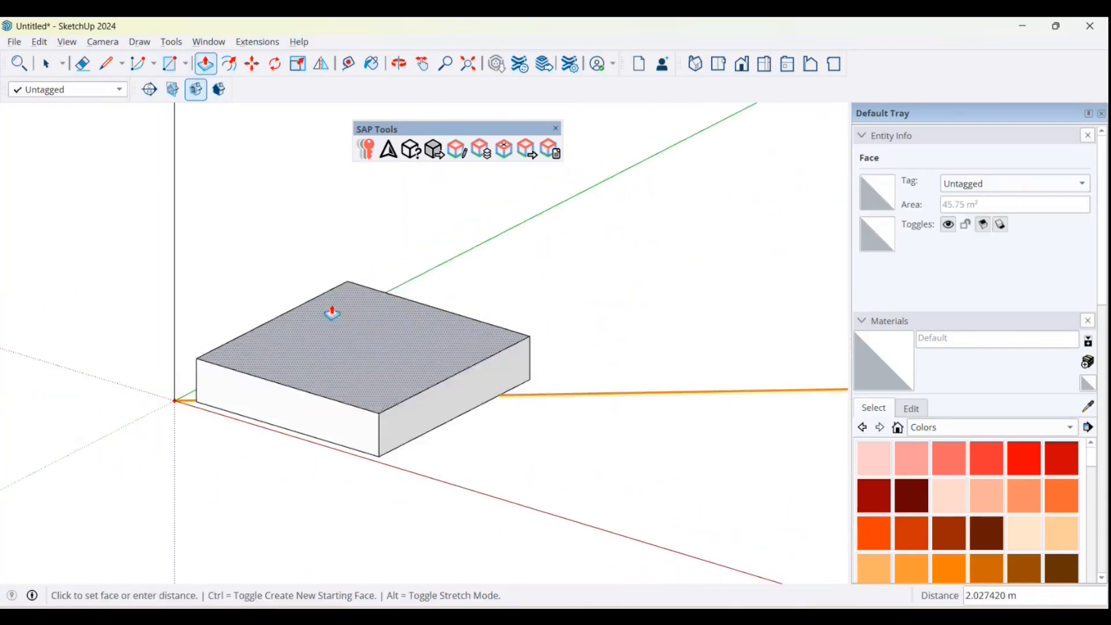
pyautogui.click(335, 251)
# Step: Draw a line about 6.5 m long across the box's top face, joining the midpoints of its two side edges
pyautogui.press('l')
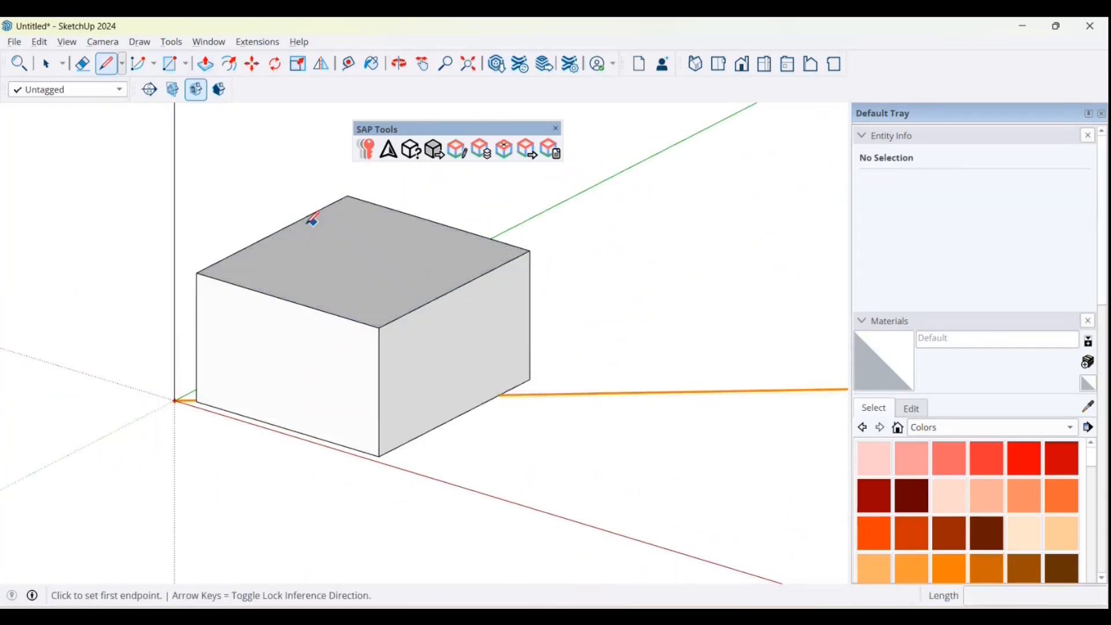
pyautogui.click(273, 235)
pyautogui.click(454, 288)
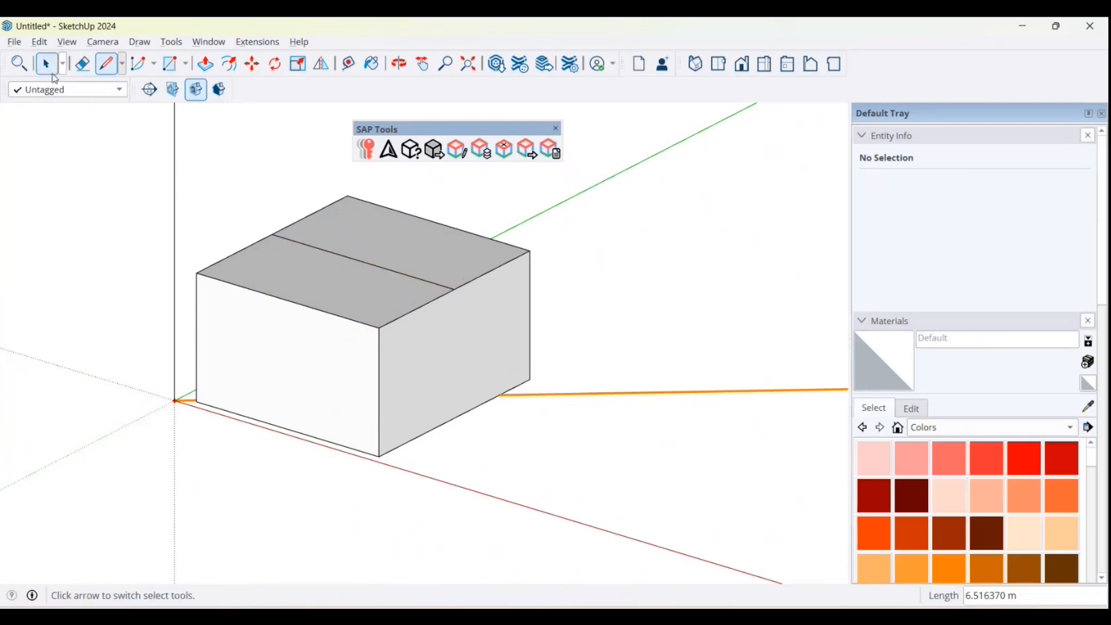
# Step: Move the top face's centre line straight up to form the ridge of a steep gable roof
pyautogui.click(52, 72)
pyautogui.click(422, 284)
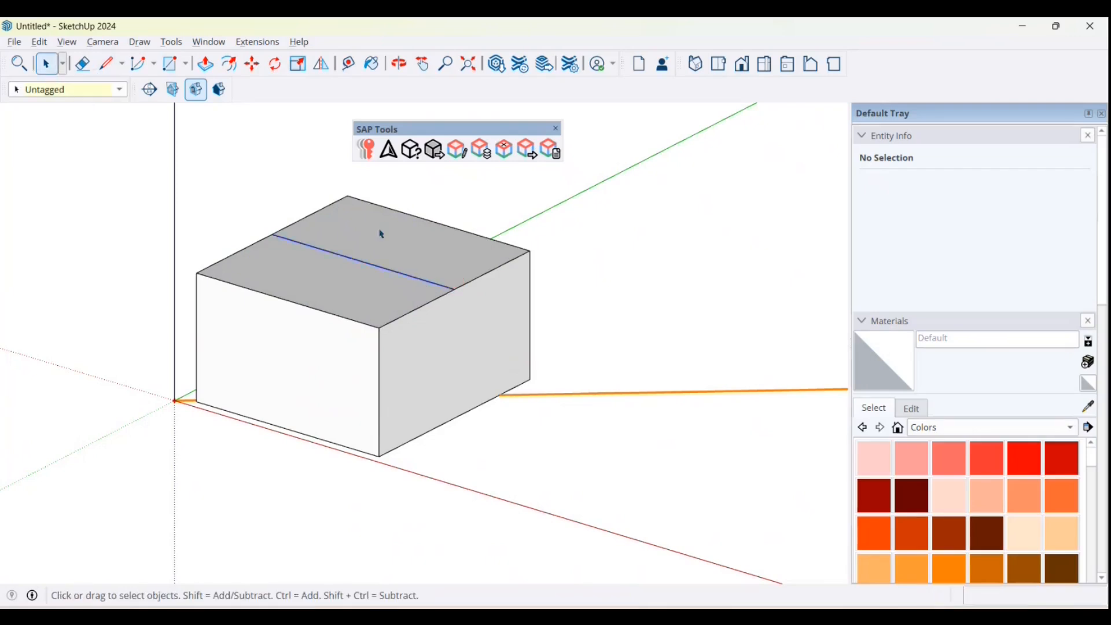
pyautogui.click(252, 64)
pyautogui.moveTo(479, 312); pyautogui.dragTo(545, 249, button='middle')
pyautogui.click(544, 255)
pyautogui.click(547, 195)
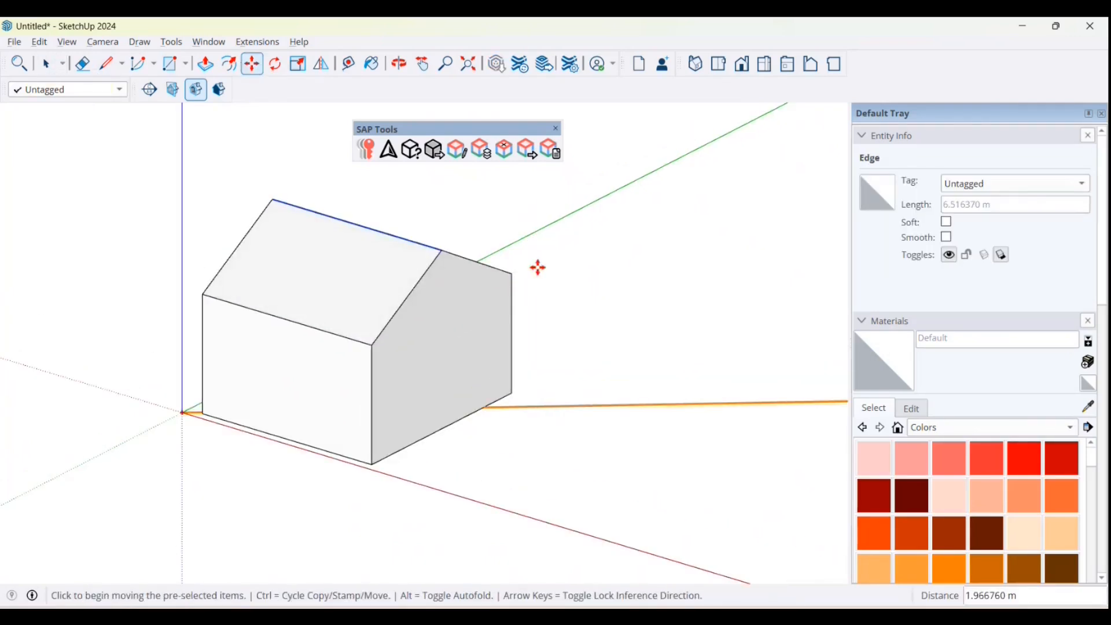
pyautogui.scroll(-2, 536, 298)
pyautogui.click(543, 267)
pyautogui.click(543, 234)
pyautogui.click(47, 66)
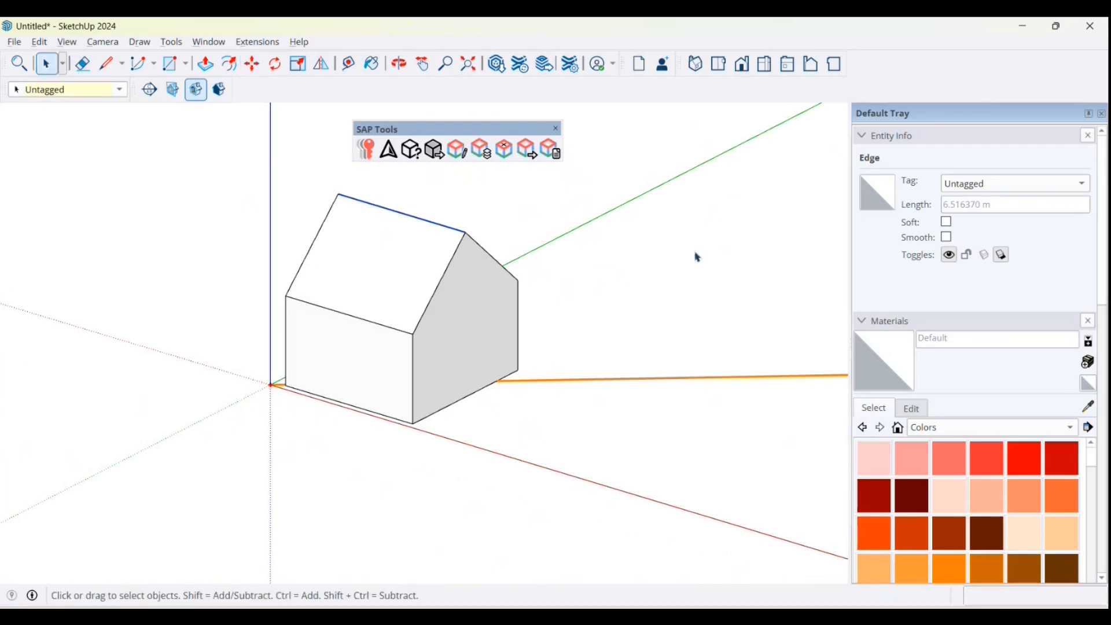
pyautogui.click(688, 279)
# Step: Assign the SAP External Wall Area 1 material to the rectangular front wall beneath the roof slope
pyautogui.scroll(2, 551, 185)
pyautogui.rightClick(325, 384)
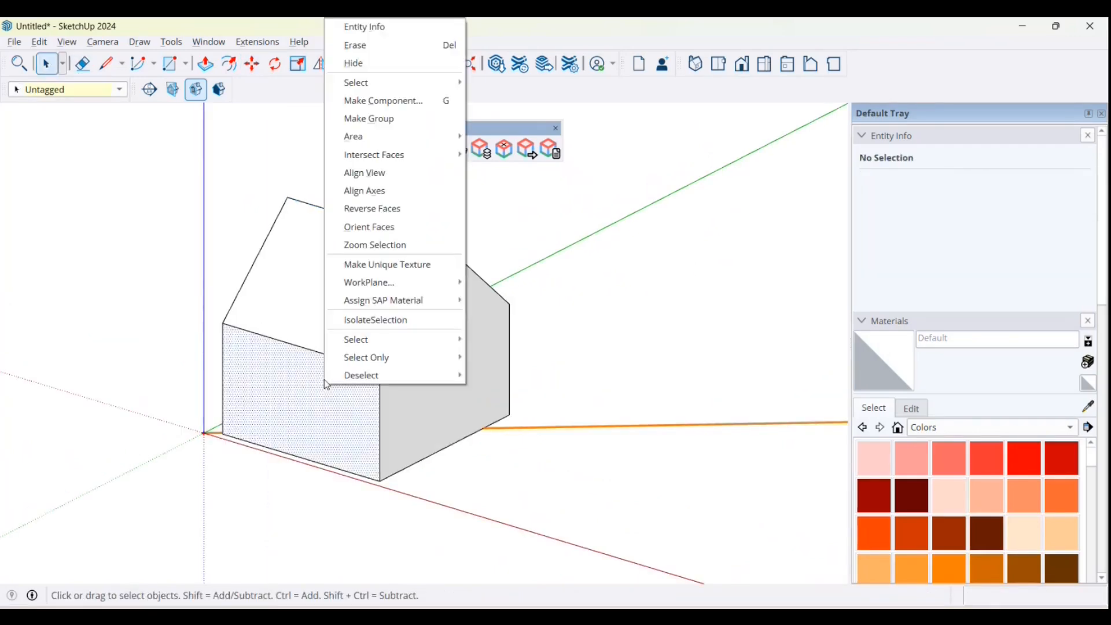
pyautogui.moveTo(395, 312)
pyautogui.moveTo(495, 302)
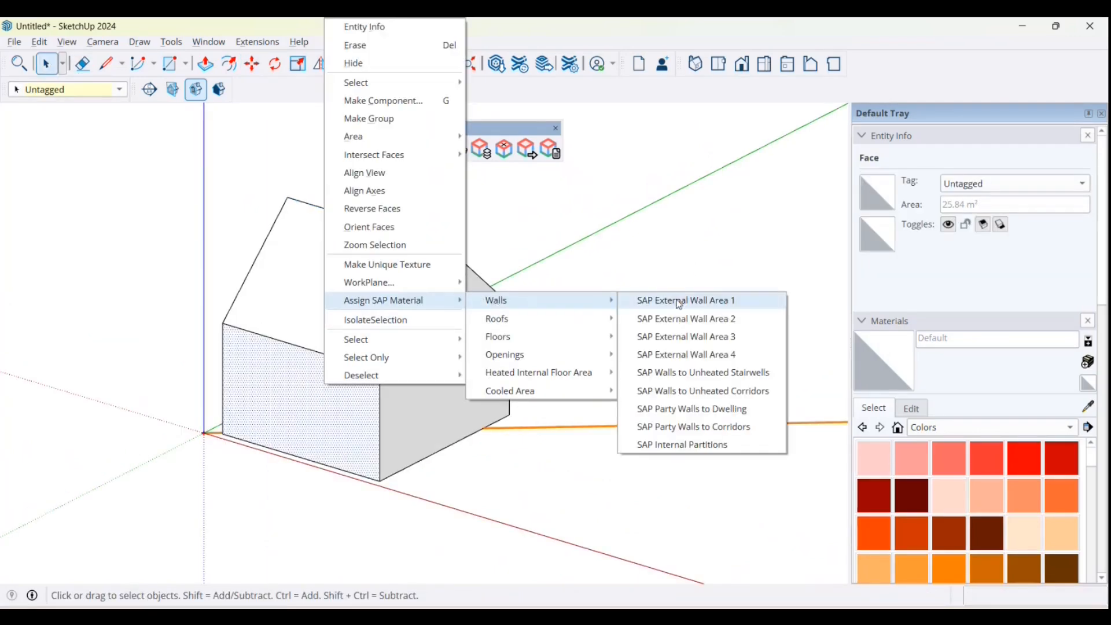
pyautogui.moveTo(565, 355)
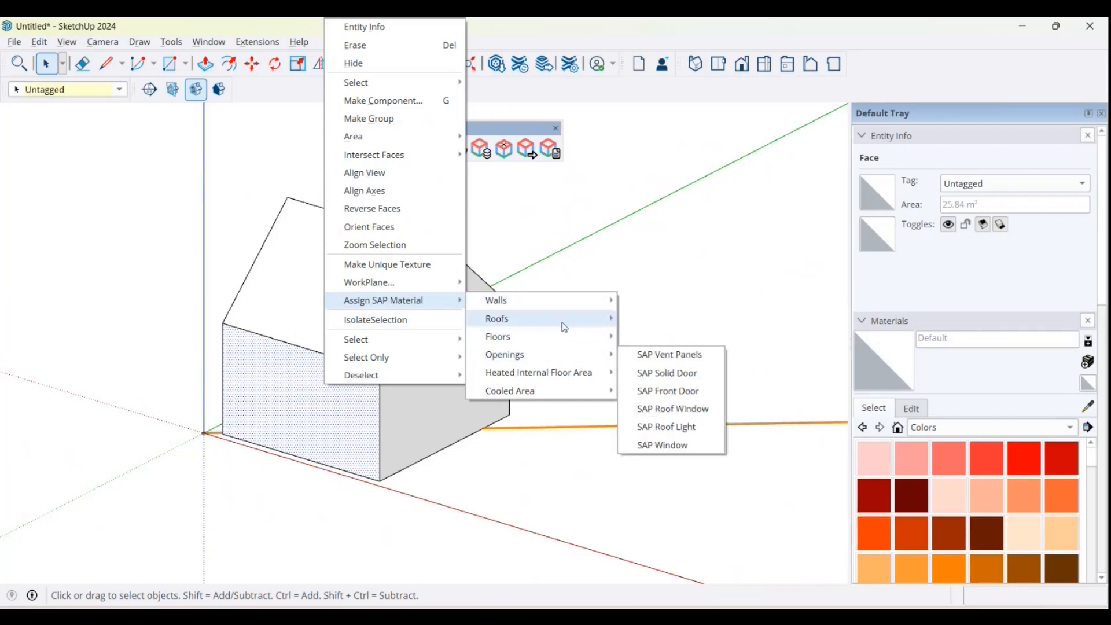
pyautogui.moveTo(564, 301)
pyautogui.click(693, 302)
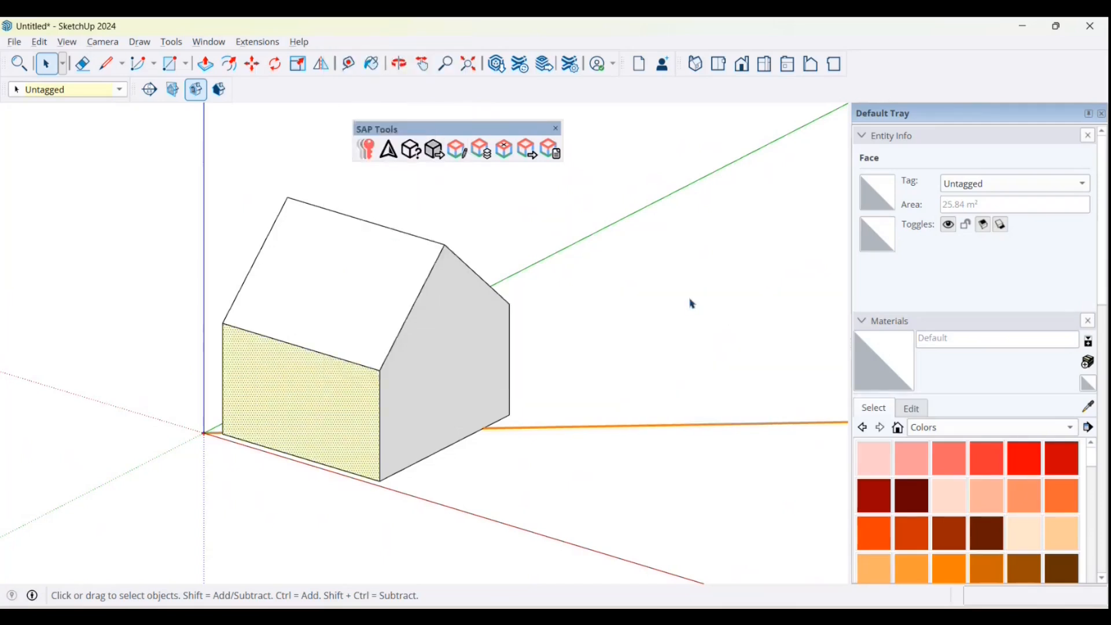
# Step: Assign the SAP External Wall Area 2 material to the adjacent gable wall
pyautogui.rightClick(453, 351)
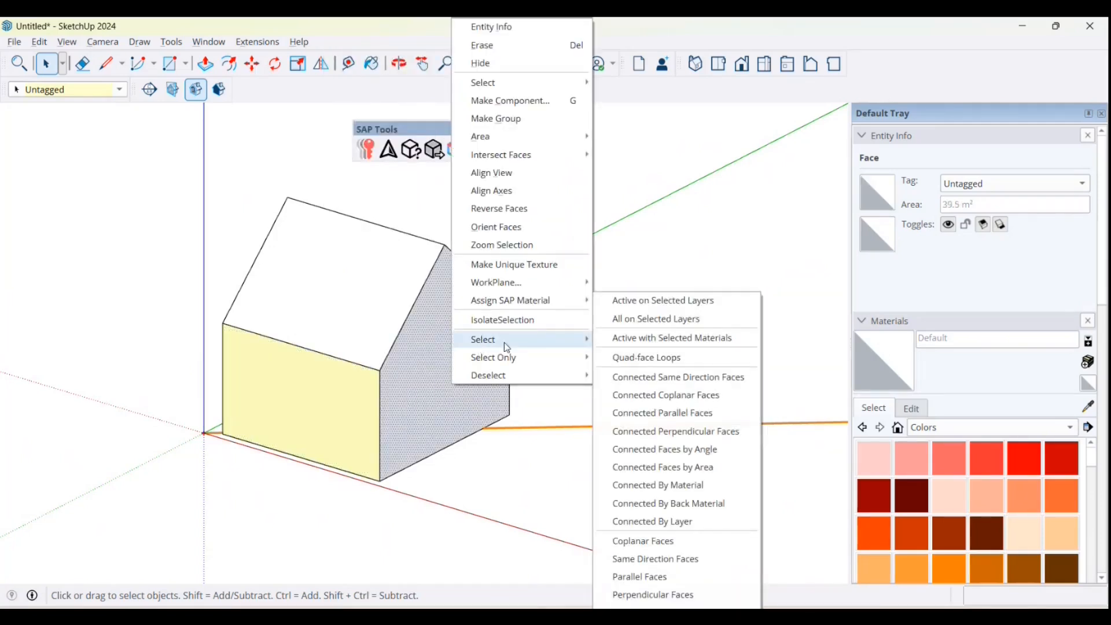
pyautogui.moveTo(532, 306)
pyautogui.moveTo(646, 303)
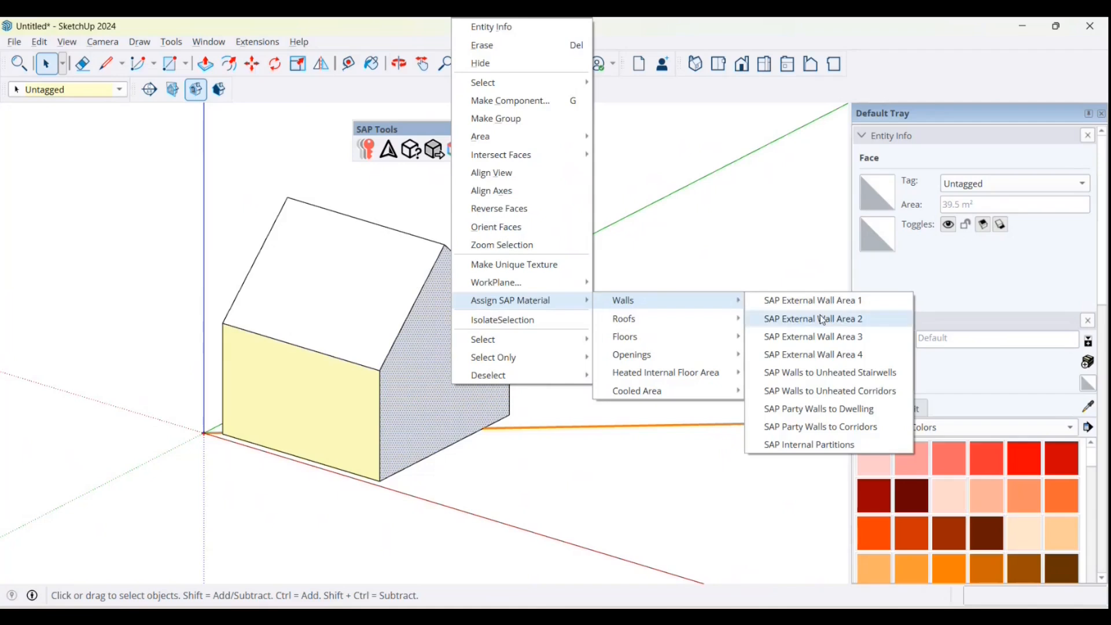
pyautogui.click(820, 319)
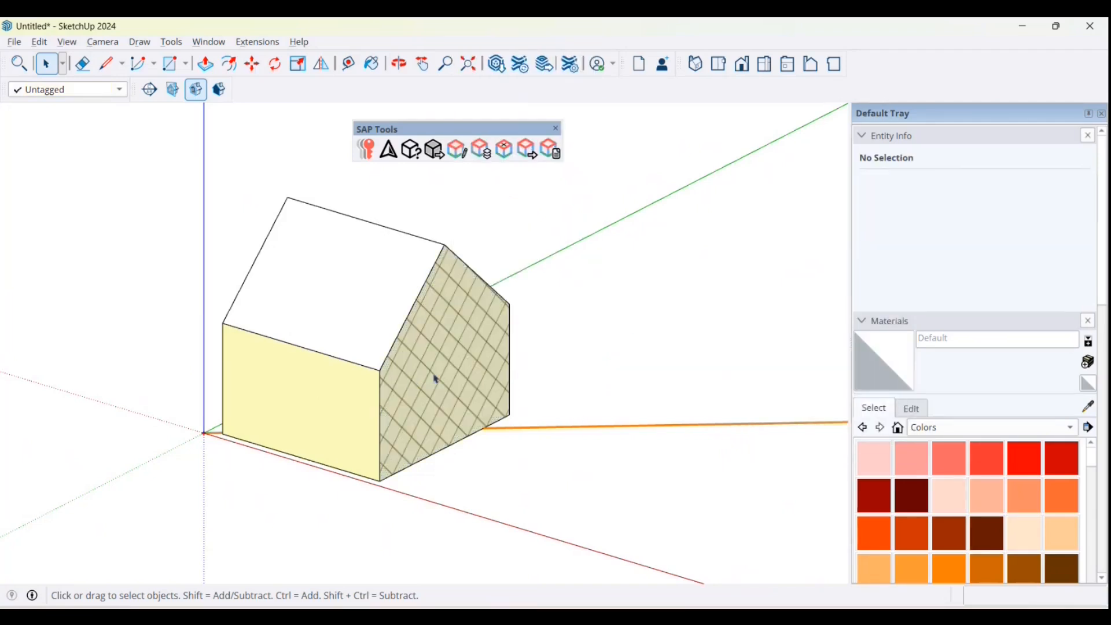
# Step: Assign the SAP Roof 1 material to the roof slope above the front wall
pyautogui.moveTo(654, 320); pyautogui.dragTo(443, 277, button='middle')
pyautogui.click(443, 278)
pyautogui.rightClick(445, 279)
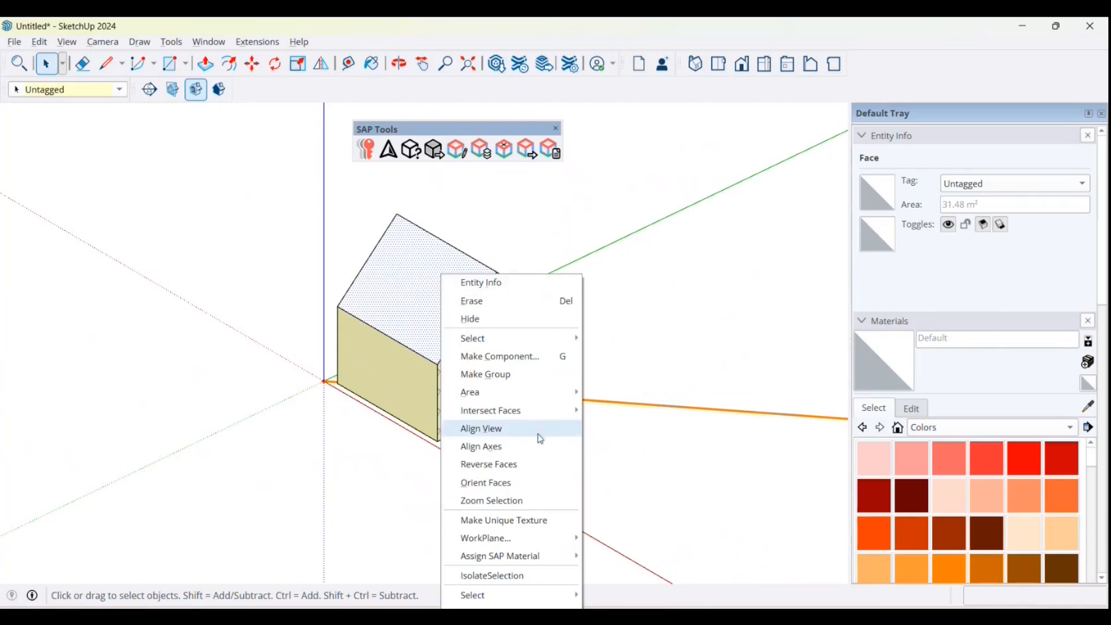
pyautogui.moveTo(533, 556)
pyautogui.moveTo(633, 561)
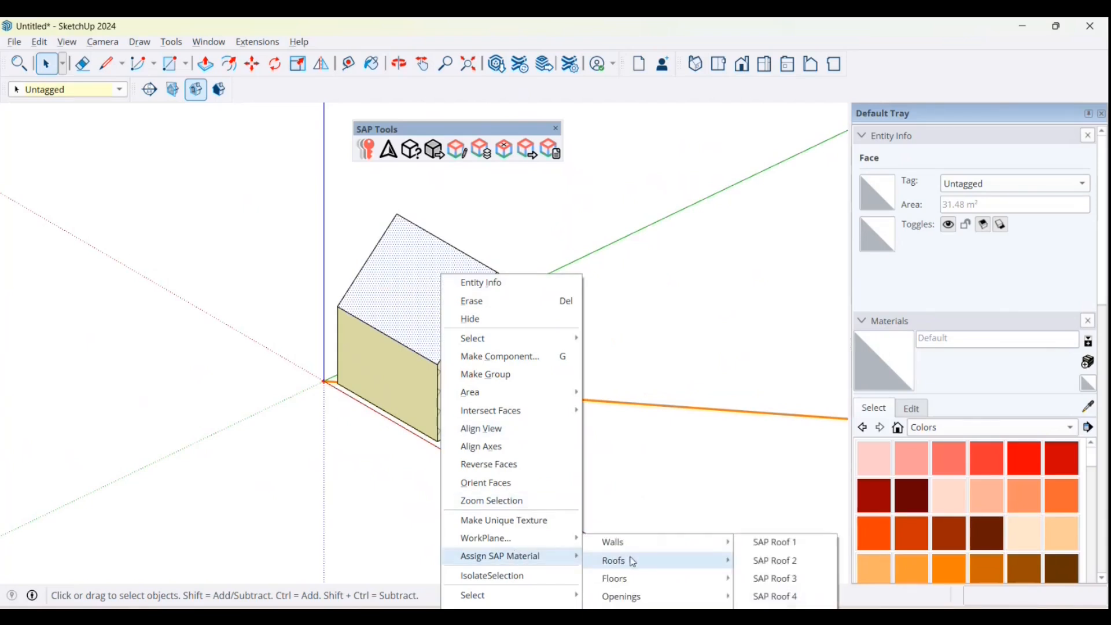
pyautogui.click(777, 542)
# Step: Assign the SAP Roof 2 material to the opposite roof slope at the back of the house
pyautogui.click(682, 297)
pyautogui.moveTo(682, 297); pyautogui.dragTo(494, 368, button='middle')
pyautogui.rightClick(500, 335)
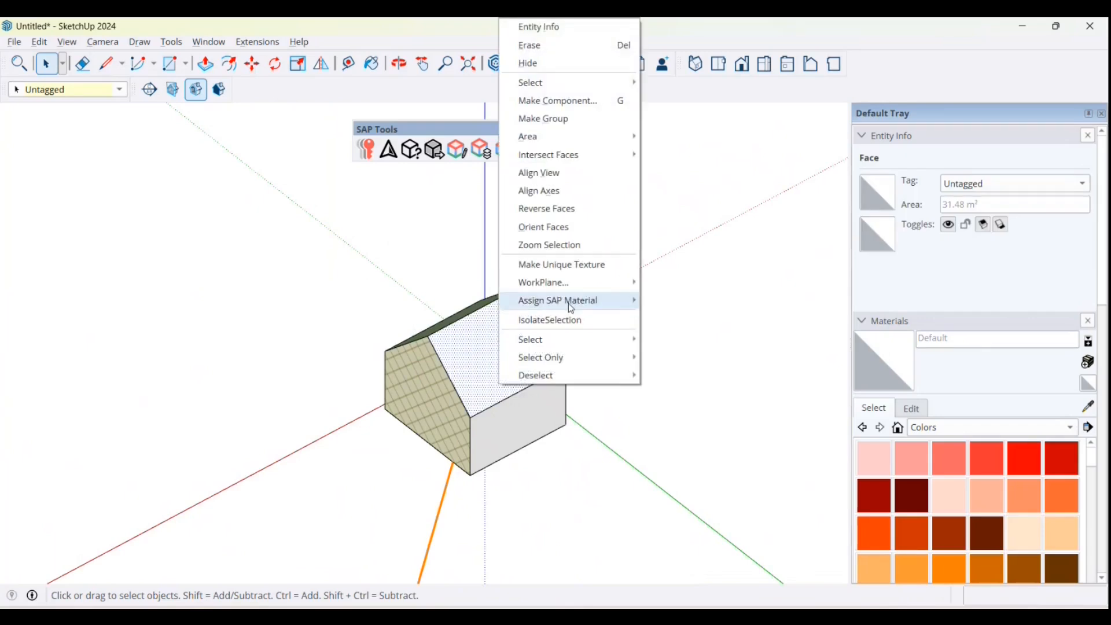
pyautogui.moveTo(569, 300)
pyautogui.moveTo(694, 318)
pyautogui.click(831, 319)
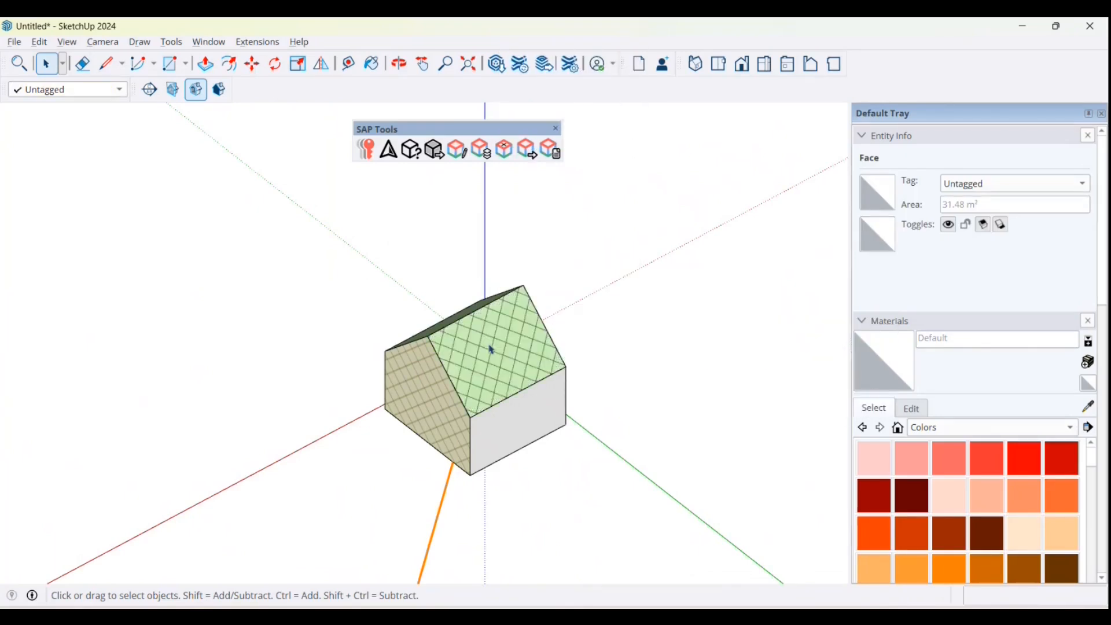
# Step: Inspect the front roof slope's area, material, angle from north, pitch and direction with the Query Tool
pyautogui.moveTo(488, 347); pyautogui.dragTo(459, 347, button='middle')
pyautogui.click(459, 347)
pyautogui.scroll(2, 491, 330)
pyautogui.scroll(2, 330, 365)
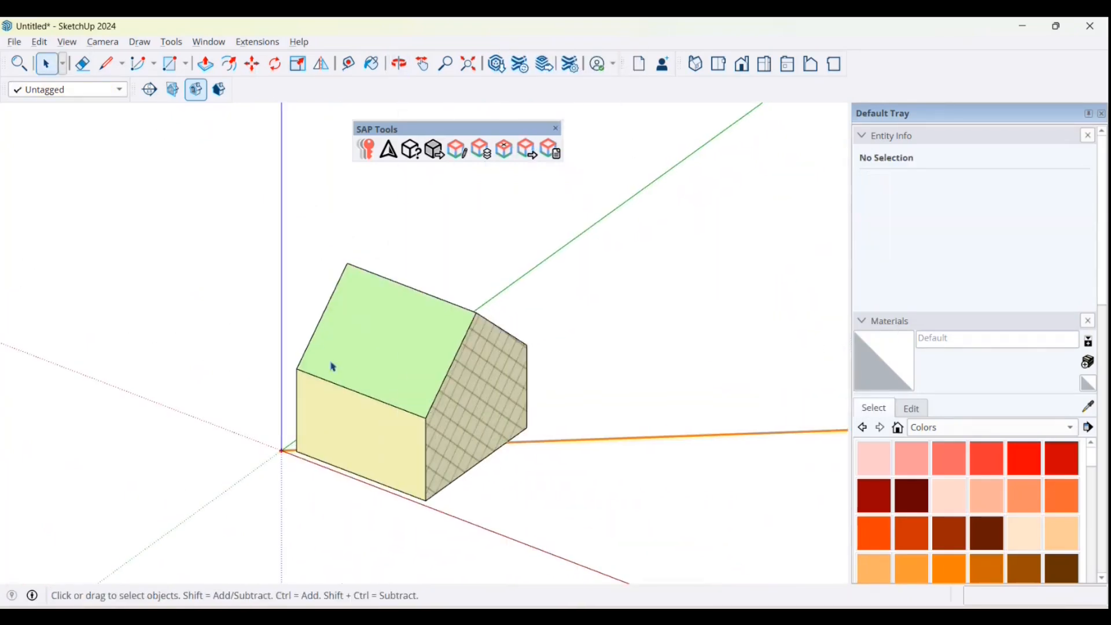
pyautogui.click(411, 149)
pyautogui.moveTo(384, 347)
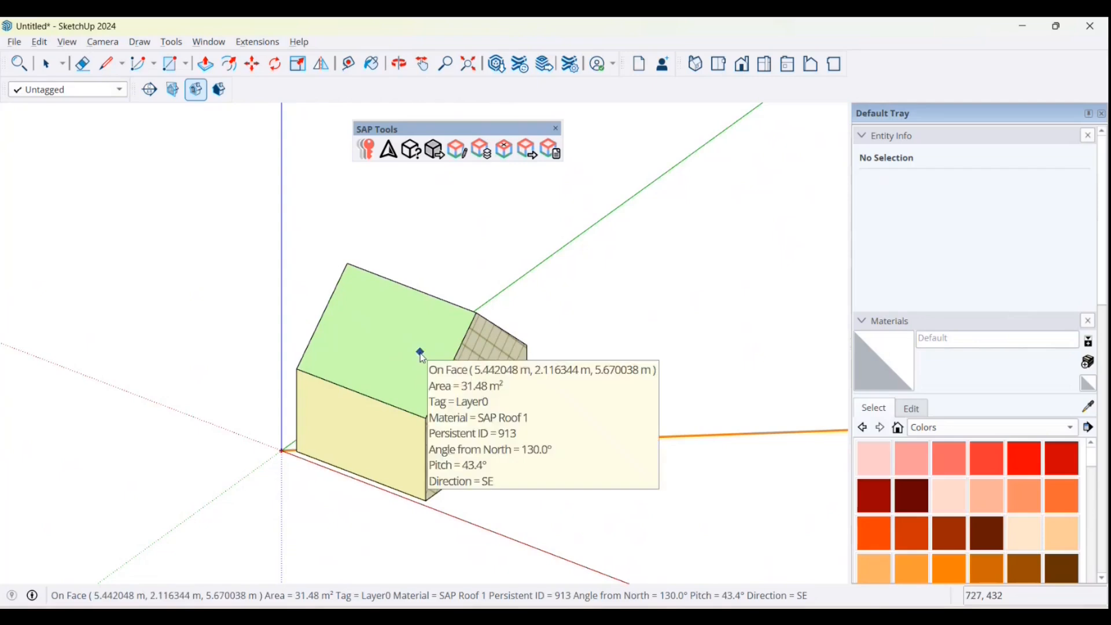
pyautogui.click(46, 64)
# Step: Select all of the house geometry and make it a group
pyautogui.scroll(-1, 291, 446)
pyautogui.scroll(-1, 298, 405)
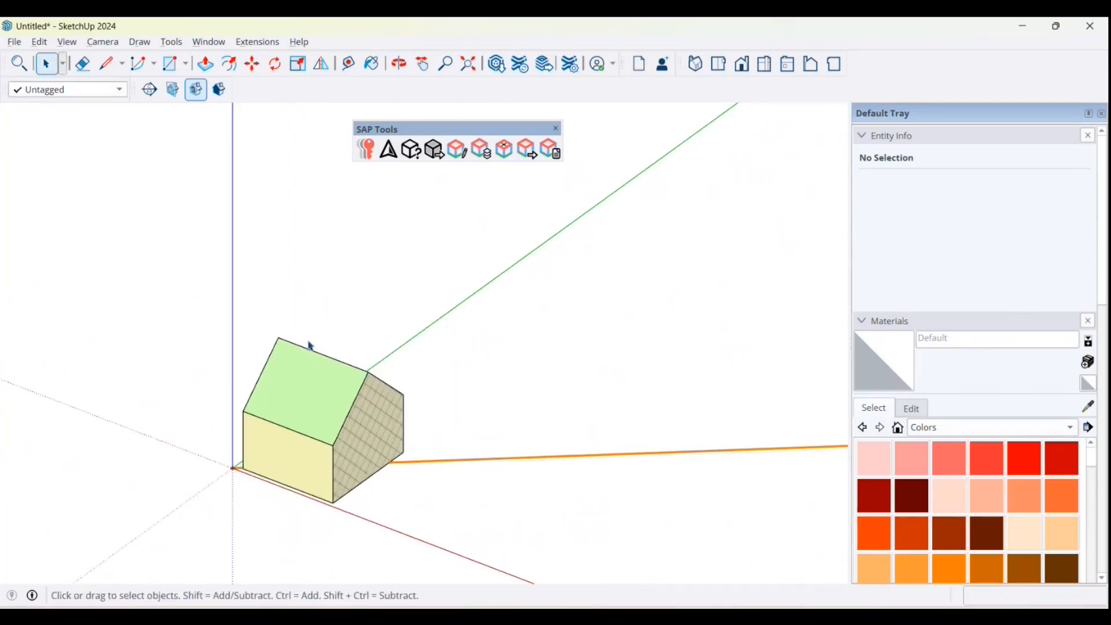
pyautogui.moveTo(196, 292); pyautogui.dragTo(488, 558)
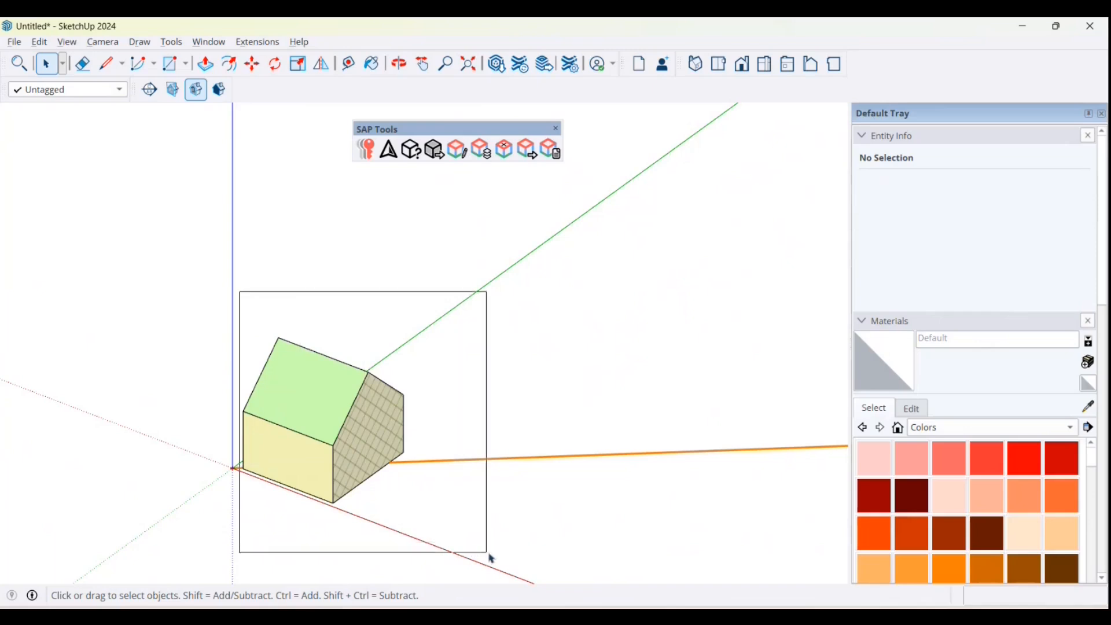
pyautogui.rightClick(366, 405)
pyautogui.click(460, 175)
pyautogui.click(642, 288)
pyautogui.scroll(-1, 642, 288)
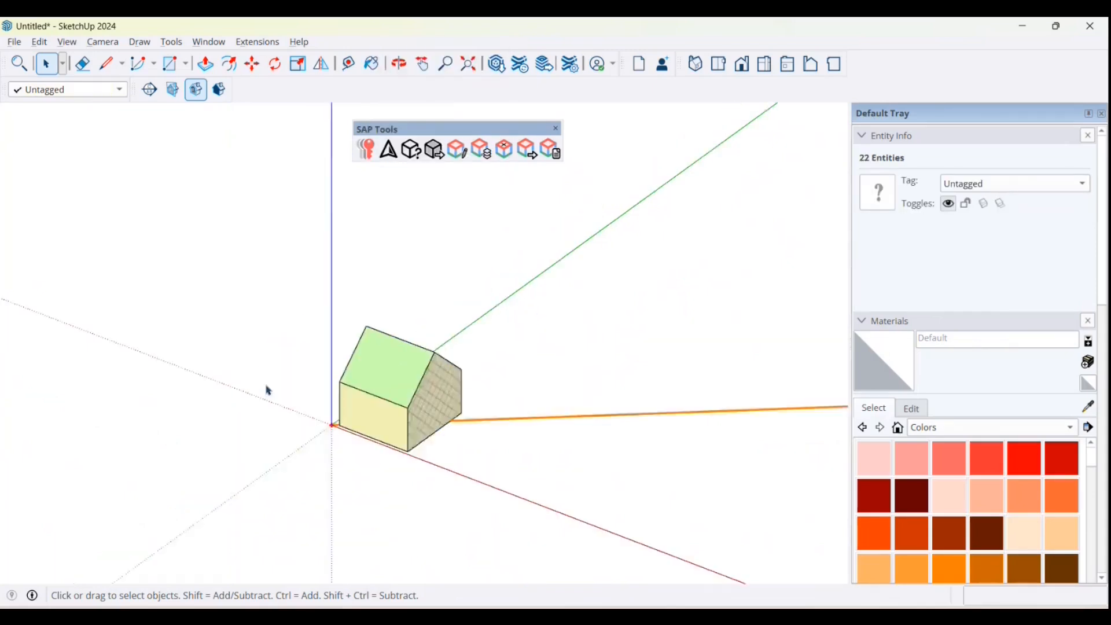
pyautogui.scroll(1, 267, 386)
# Step: Set the house group's instance name to "House 1"
pyautogui.click(404, 362)
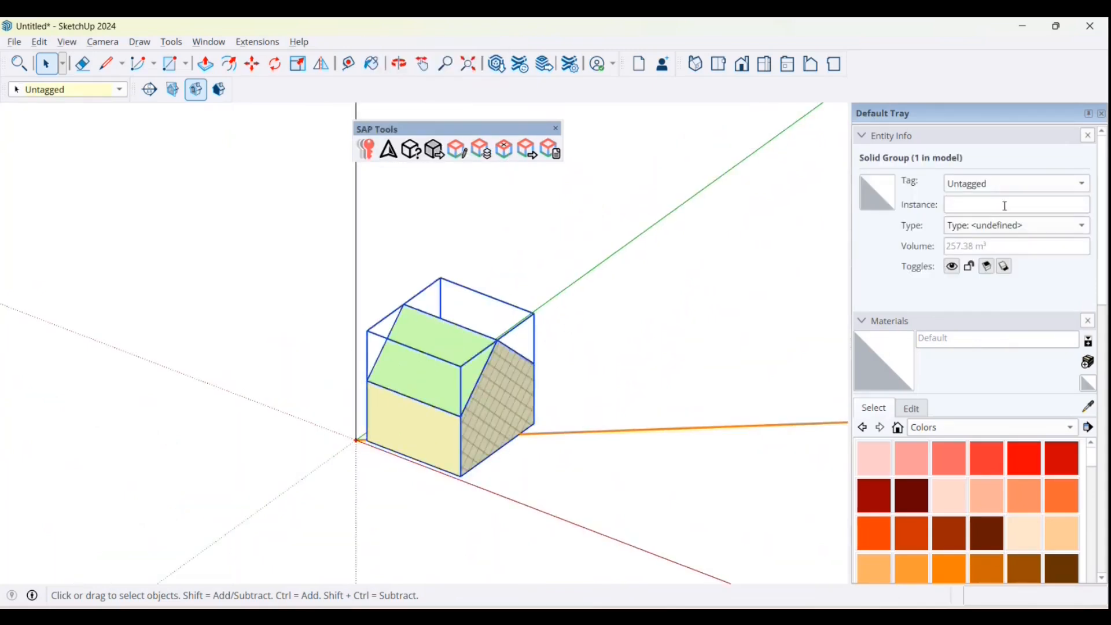
pyautogui.click(1005, 206)
pyautogui.write('House 1')
pyautogui.click(567, 324)
pyautogui.click(499, 369)
pyautogui.click(570, 267)
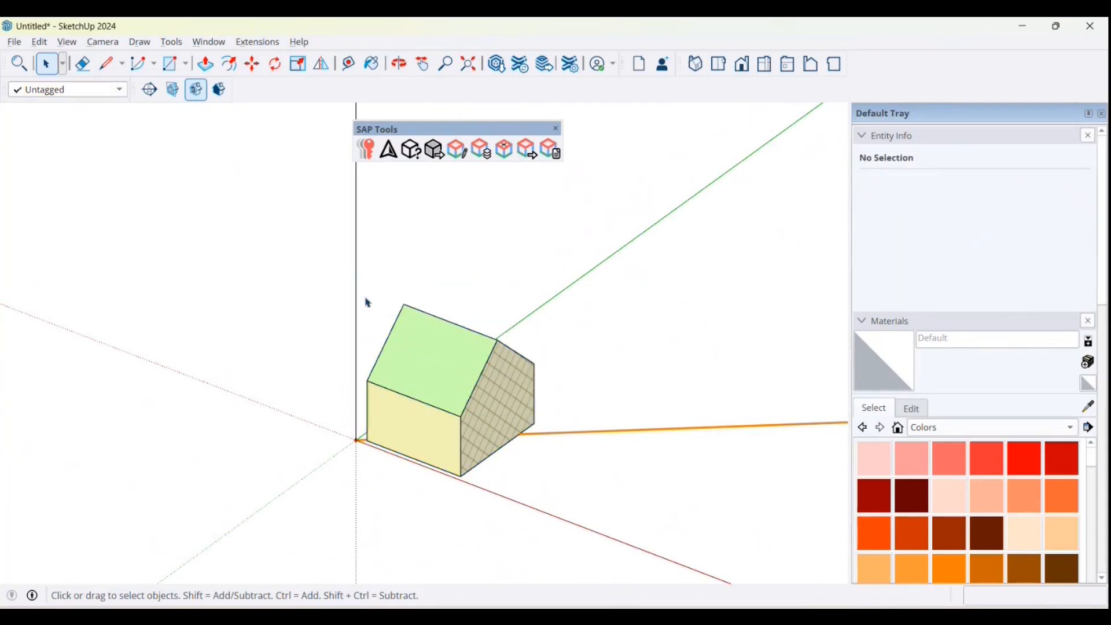
# Step: Run Areas Export, review the areas, orientations and pitches of the SAP material faces, and close the report
pyautogui.scroll(-2, 365, 303)
pyautogui.scroll(2, 538, 265)
pyautogui.scroll(1, 588, 303)
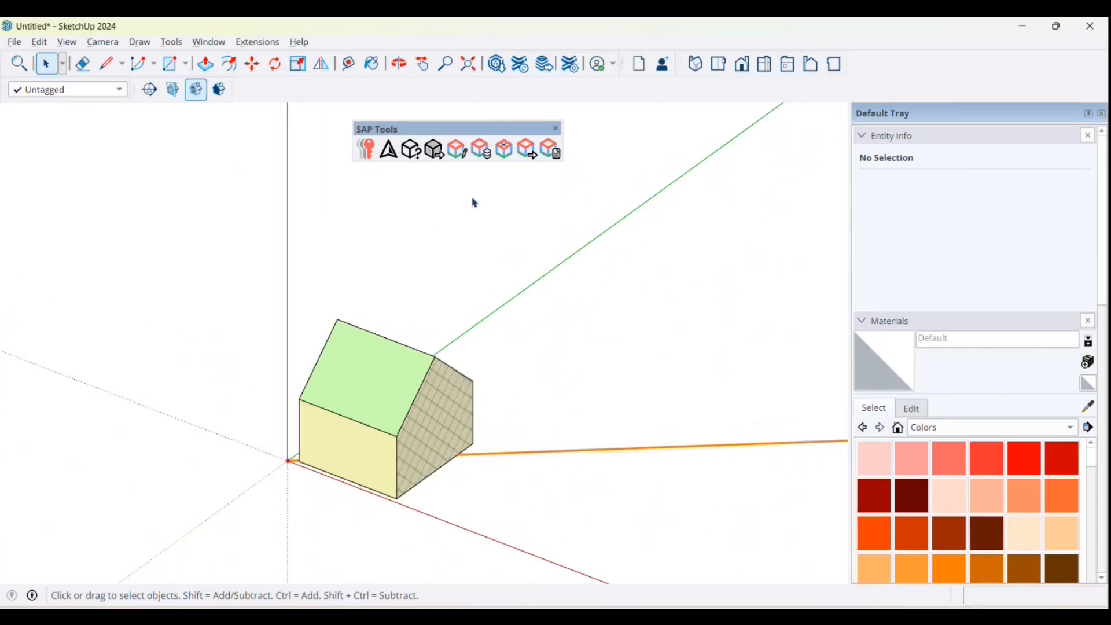
pyautogui.click(438, 152)
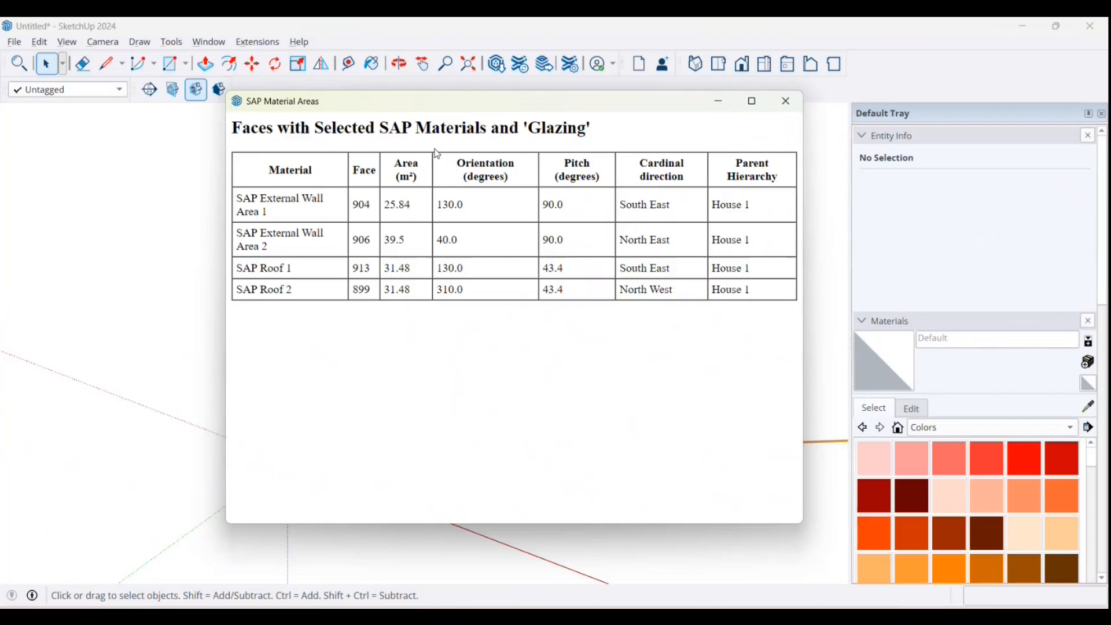
pyautogui.moveTo(491, 109); pyautogui.dragTo(397, 140)
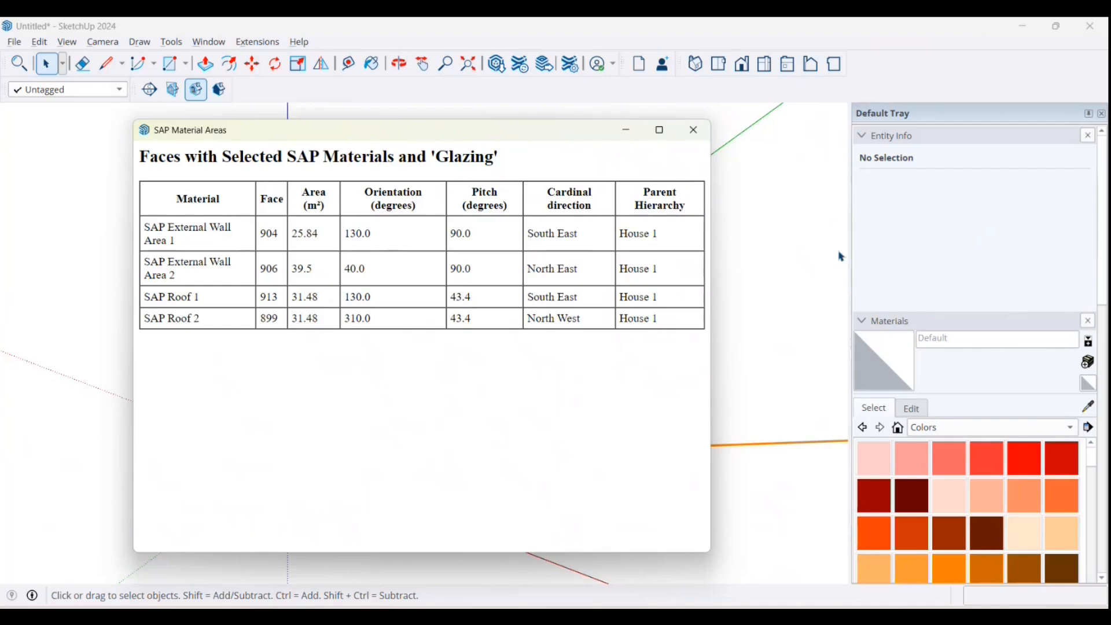
pyautogui.click(695, 130)
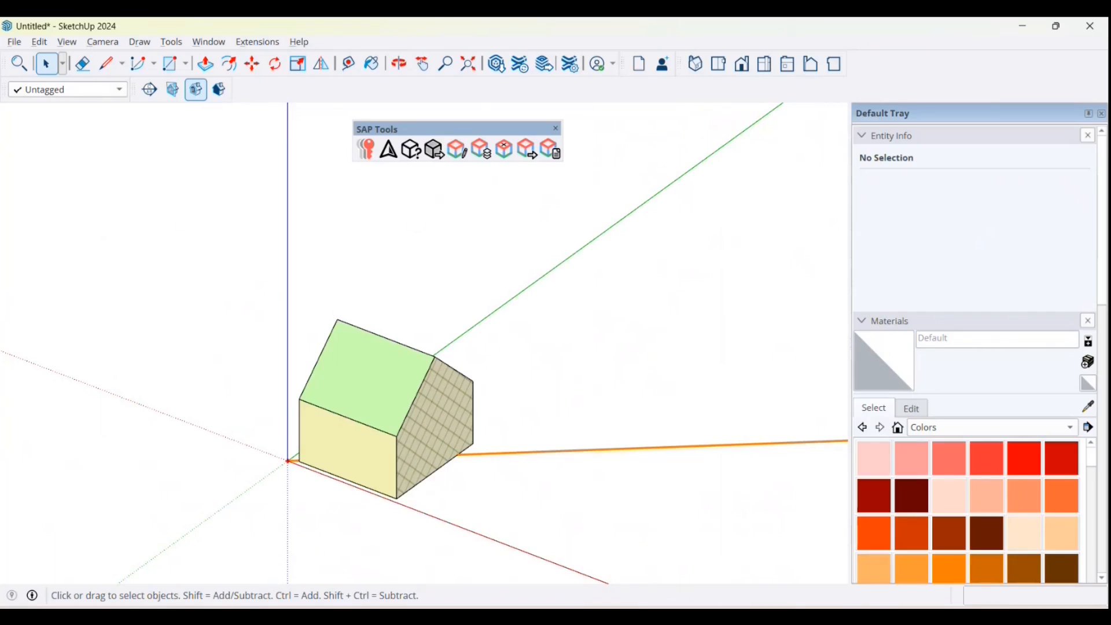
# Step: Select several top-floor flats of the apartment block one by one to inspect their tags and instance names
pyautogui.click(324, 523)
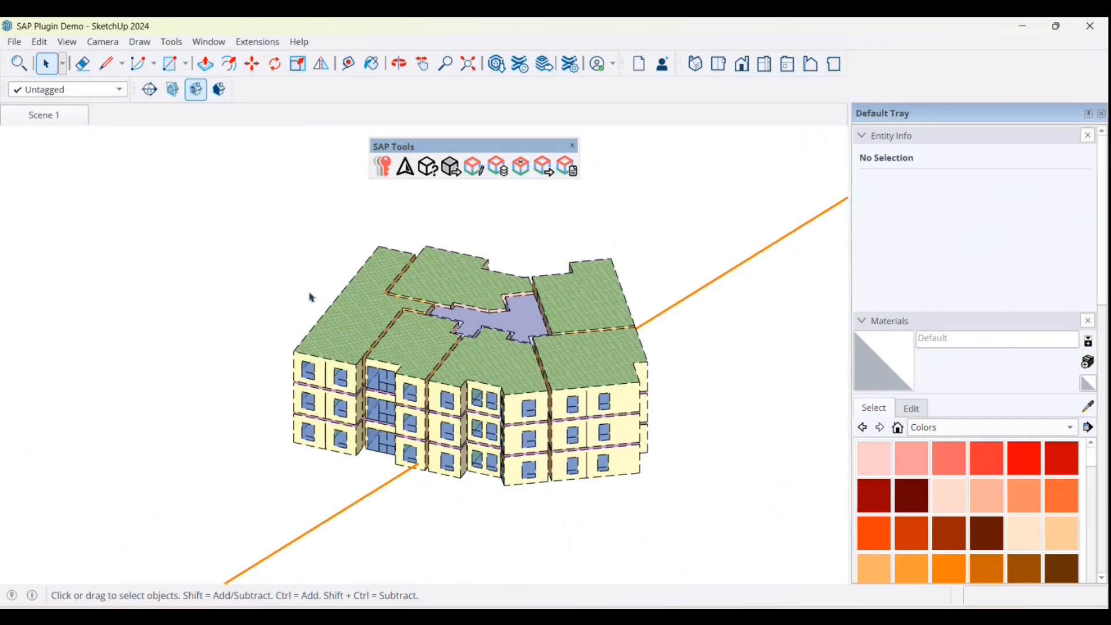
pyautogui.scroll(-2, 272, 306)
pyautogui.scroll(2, 536, 285)
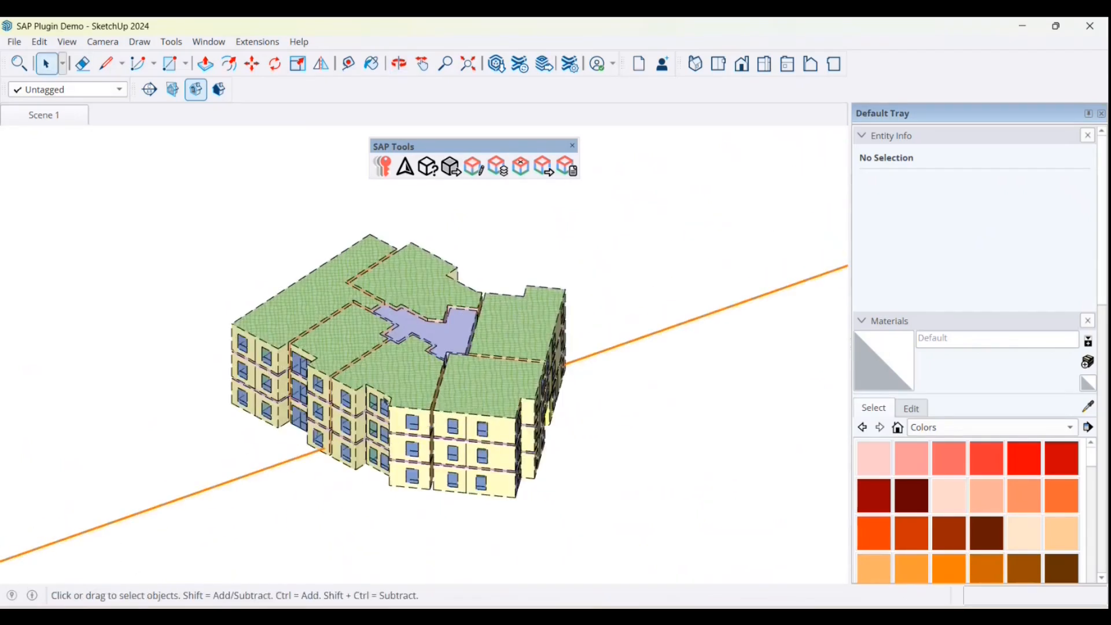
pyautogui.click(347, 348)
pyautogui.click(325, 300)
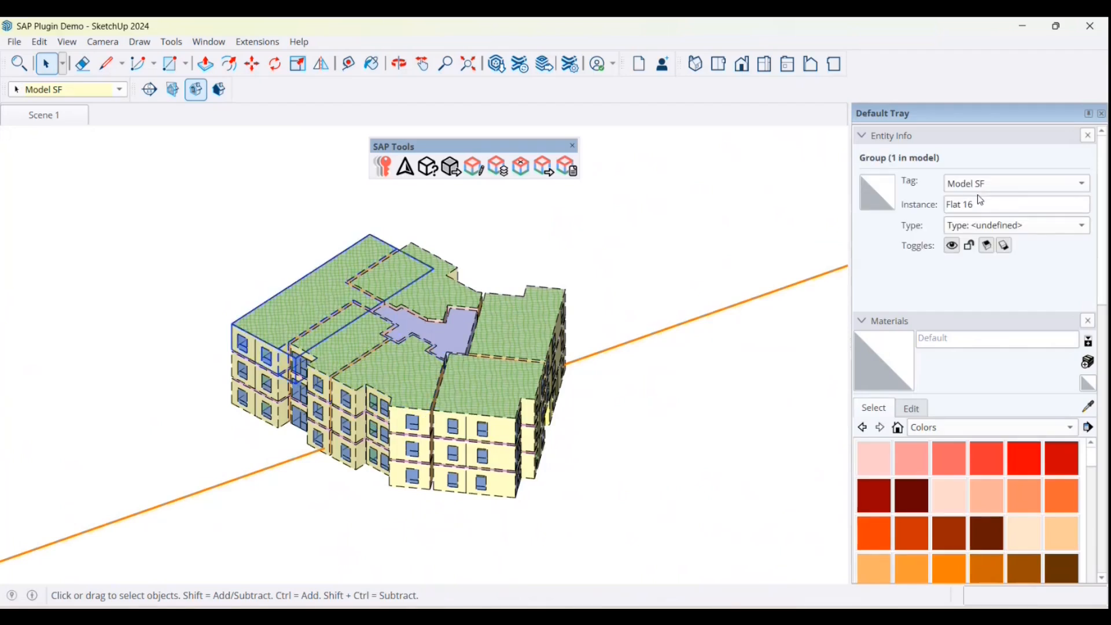
pyautogui.click(458, 296)
pyautogui.click(519, 324)
pyautogui.click(584, 263)
pyautogui.scroll(-1, 459, 382)
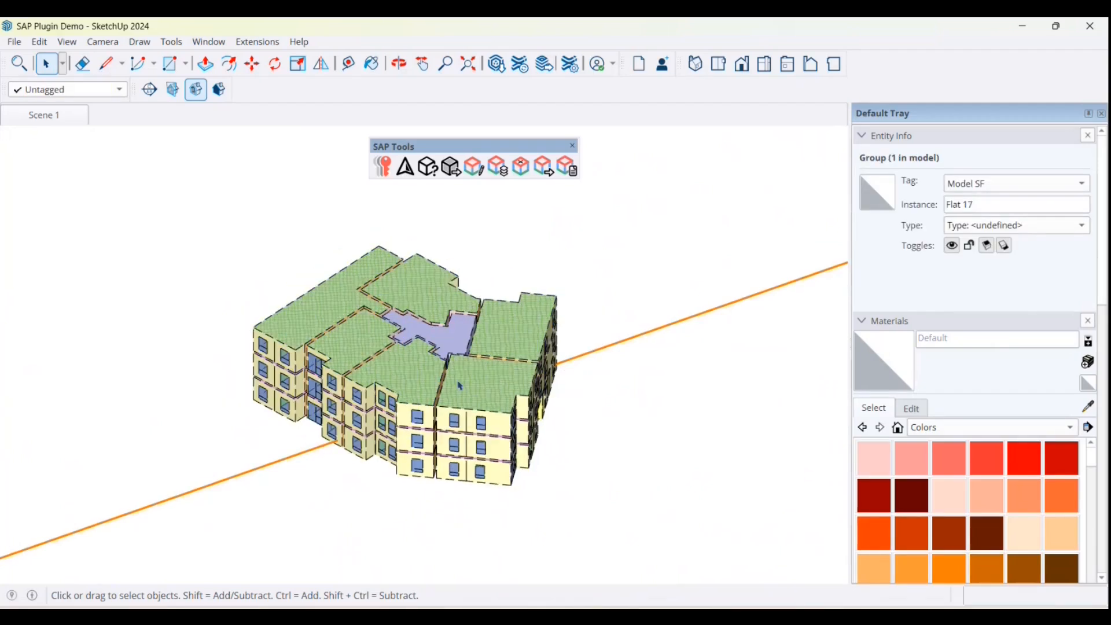
# Step: Hide the top-floor Flat 14 group to examine the partitions and floor inside, and unhide it
pyautogui.moveTo(459, 387); pyautogui.dragTo(446, 421, button='middle')
pyautogui.scroll(3, 446, 421)
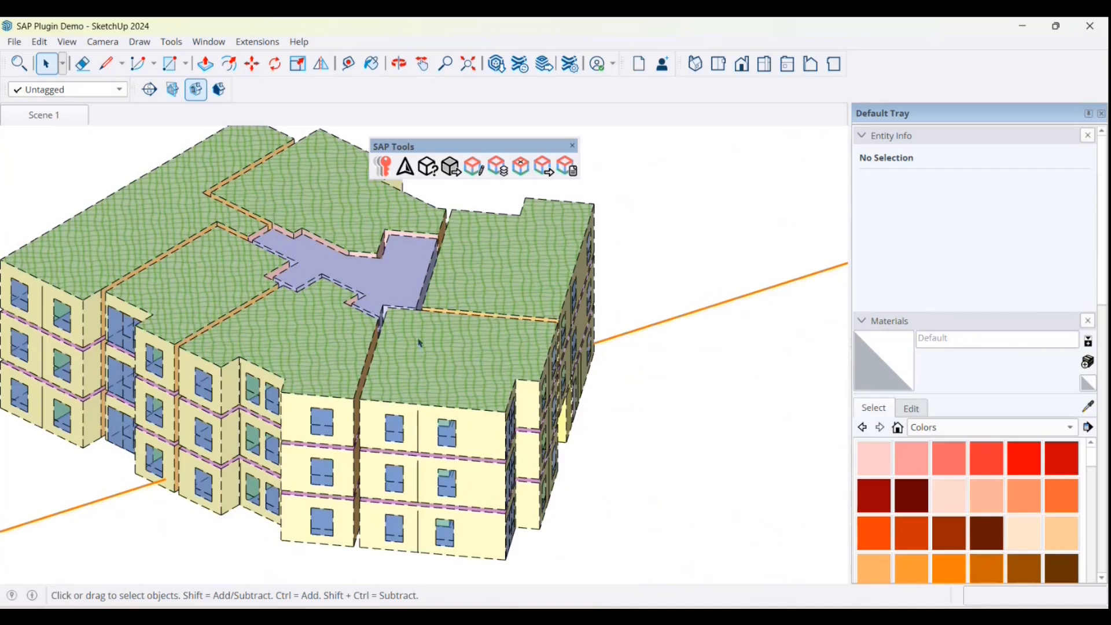
pyautogui.click(410, 359)
pyautogui.rightClick(421, 348)
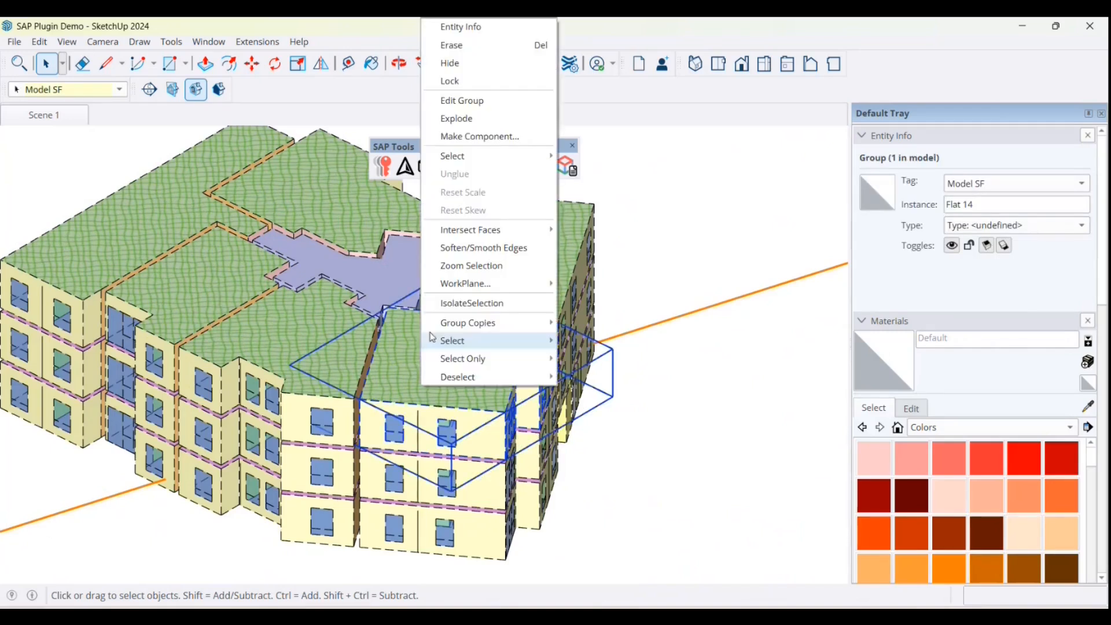
pyautogui.click(485, 63)
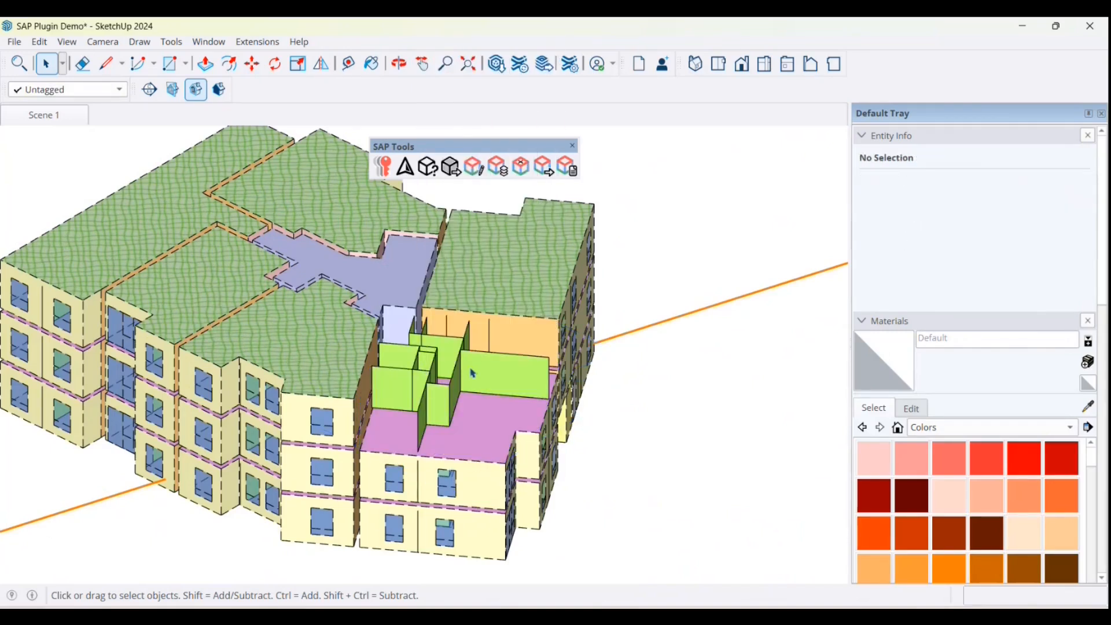
pyautogui.click(39, 42)
pyautogui.moveTo(115, 280)
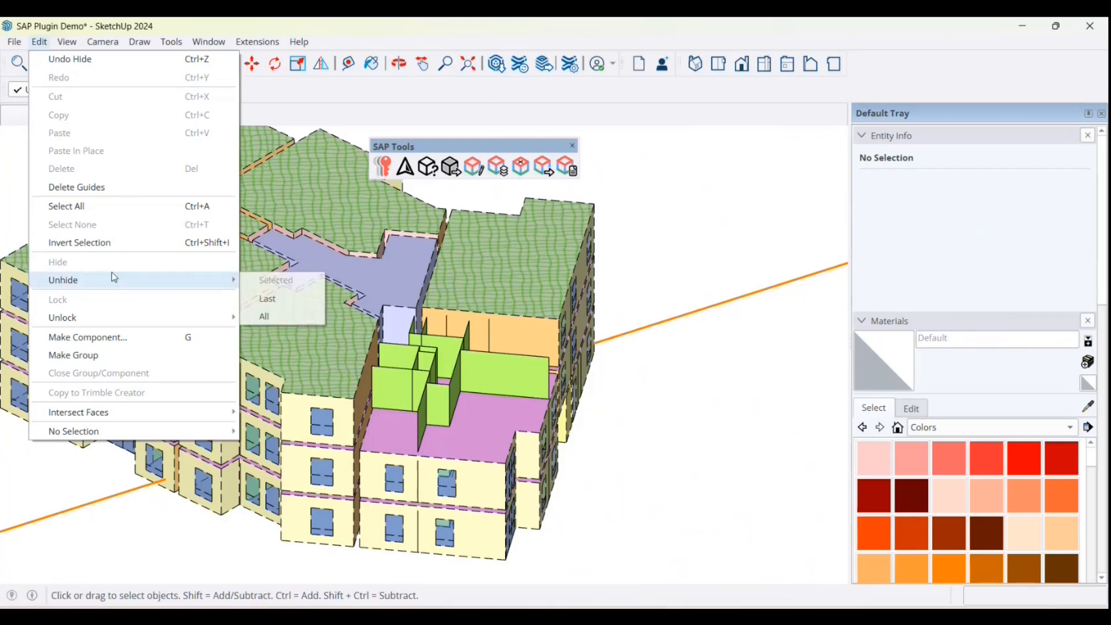
pyautogui.click(303, 303)
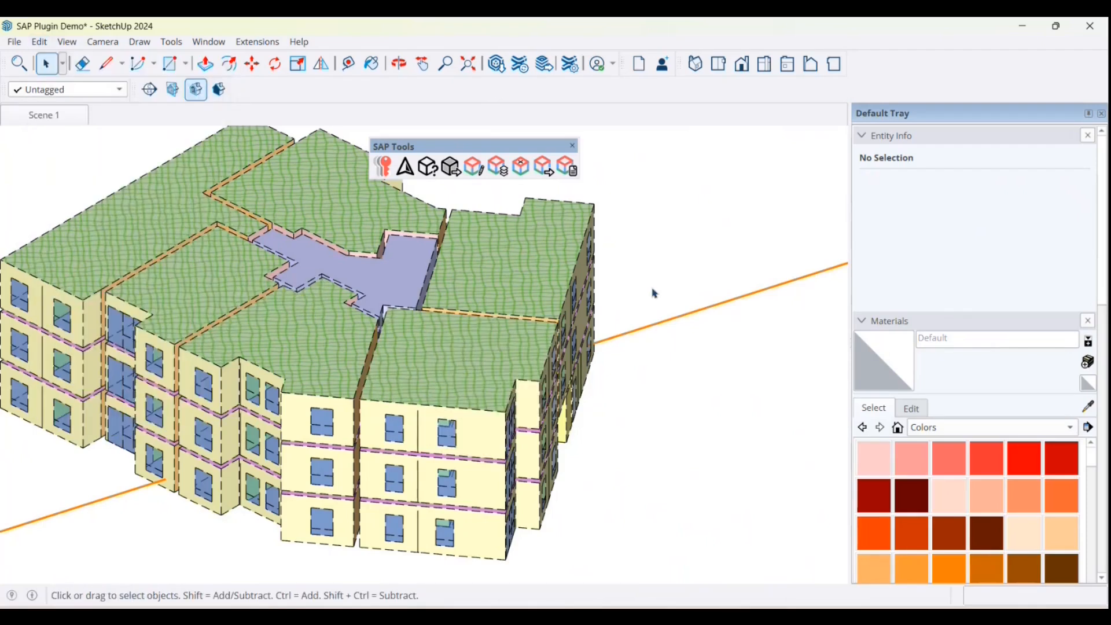
# Step: Run Areas Export on the apartment block, review the SAP material areas and parent flats, and close the report
pyautogui.scroll(-3, 434, 396)
pyautogui.scroll(-1, 434, 396)
pyautogui.moveTo(434, 397); pyautogui.dragTo(484, 391, button='middle')
pyautogui.scroll(3, 513, 243)
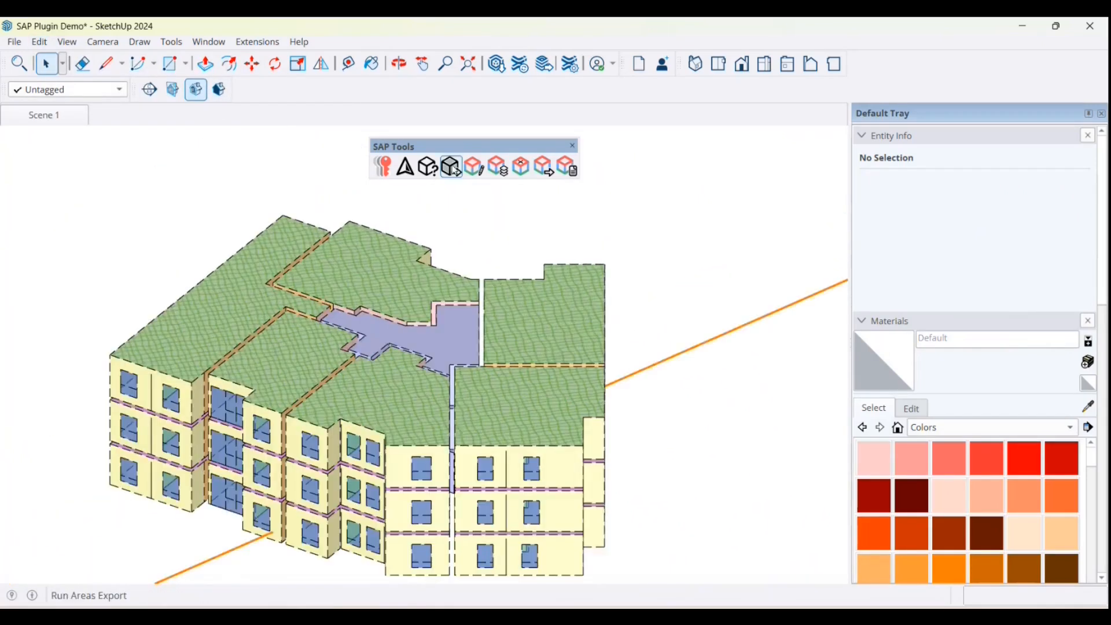
pyautogui.click(455, 168)
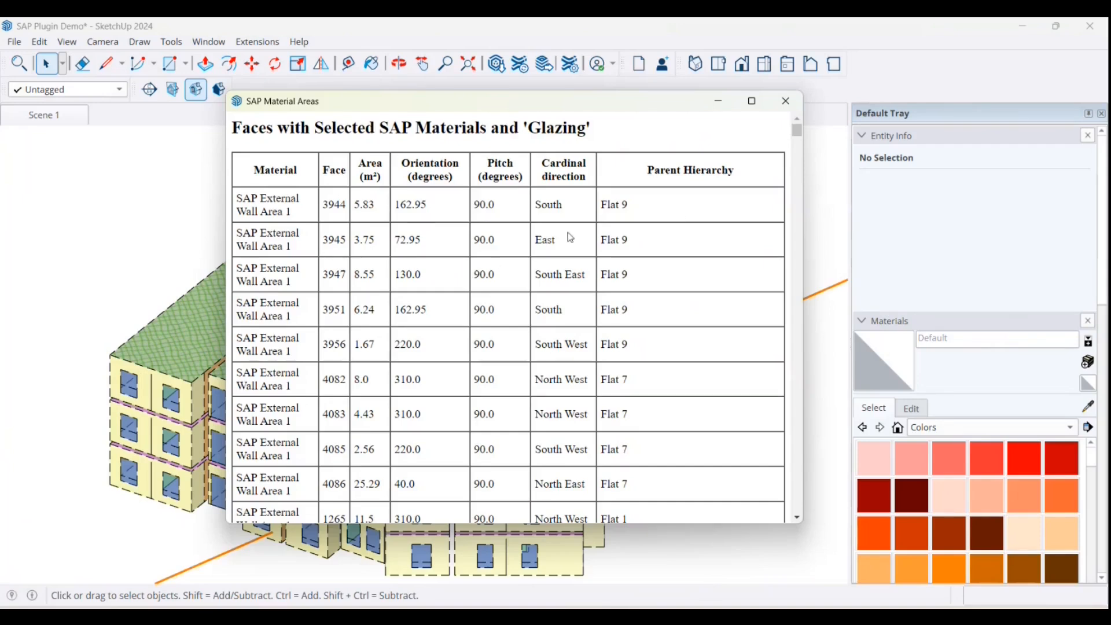
pyautogui.scroll(-3, 561, 292)
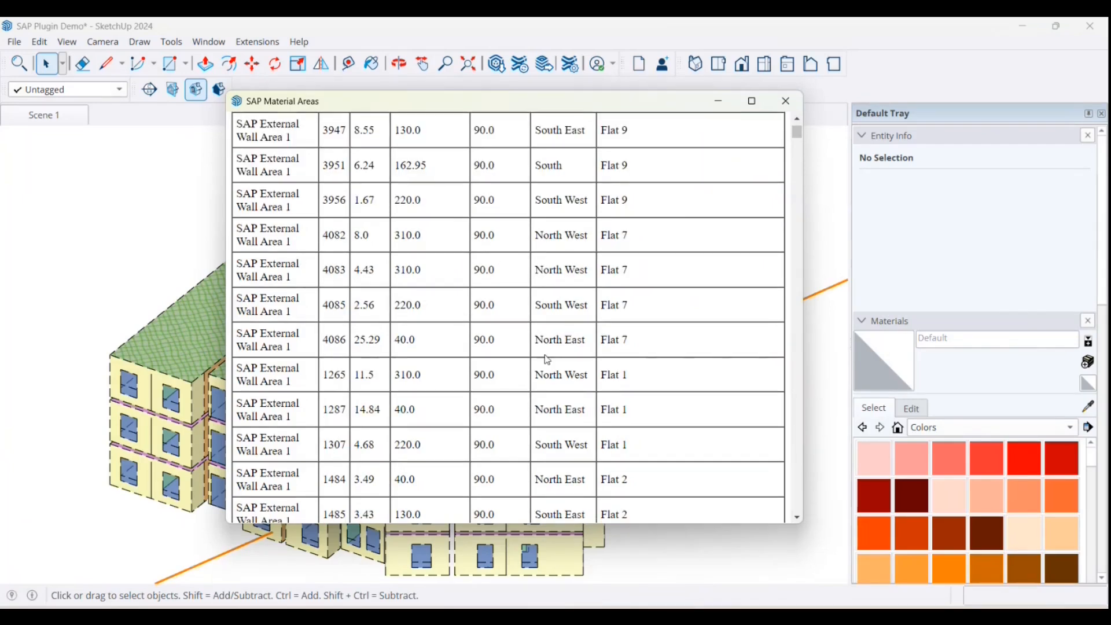
pyautogui.scroll(3, 564, 310)
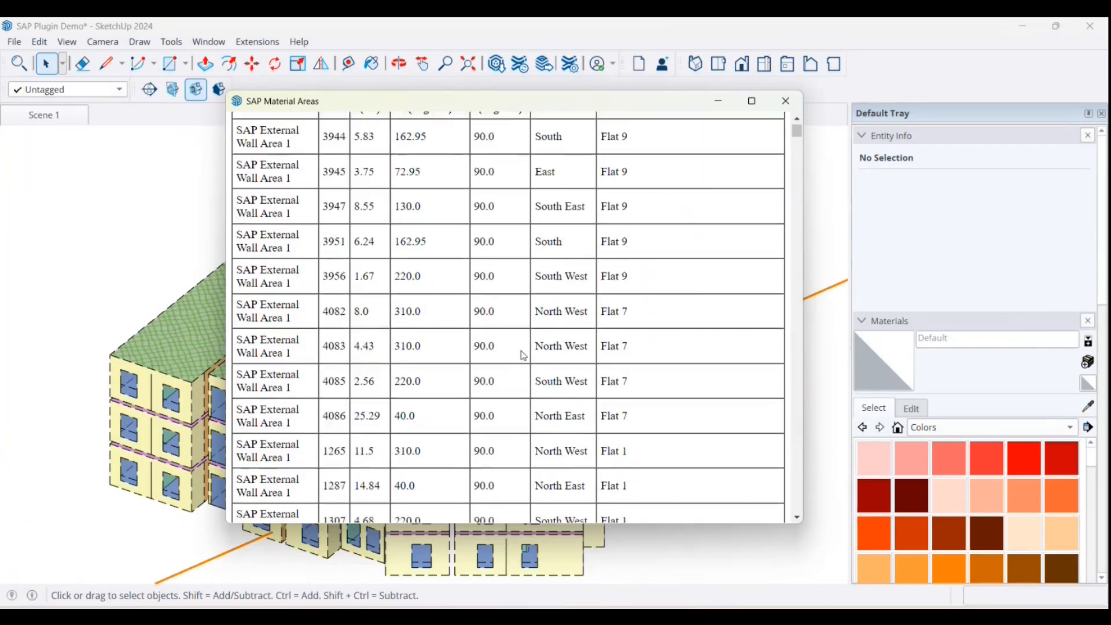
pyautogui.click(802, 104)
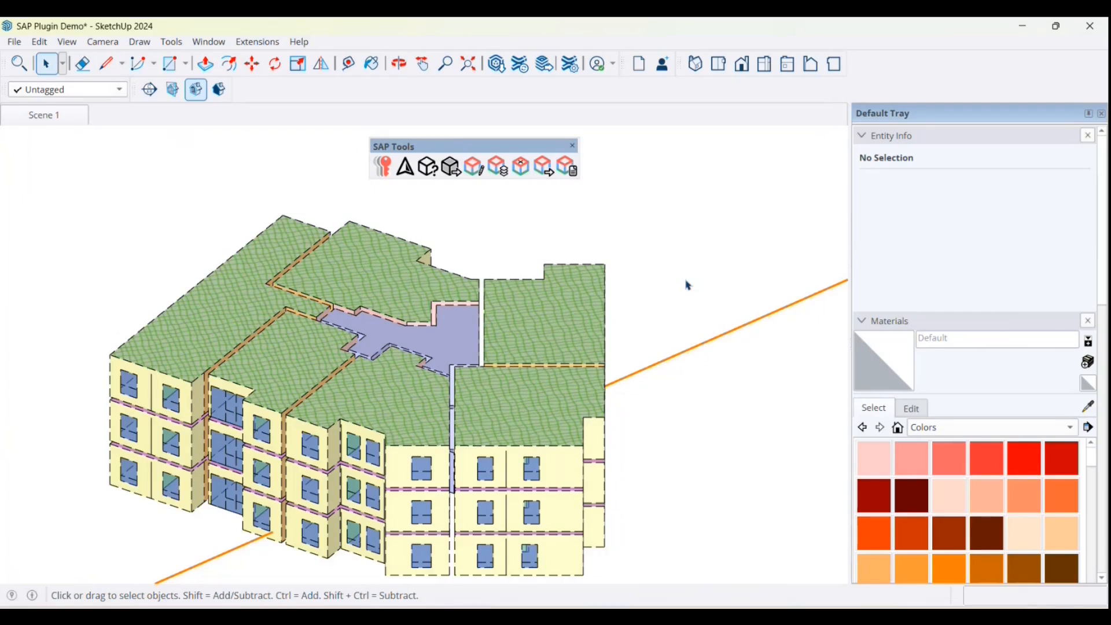
# Step: Add a new scene to the model after Scene 1
pyautogui.scroll(-1, 694, 281)
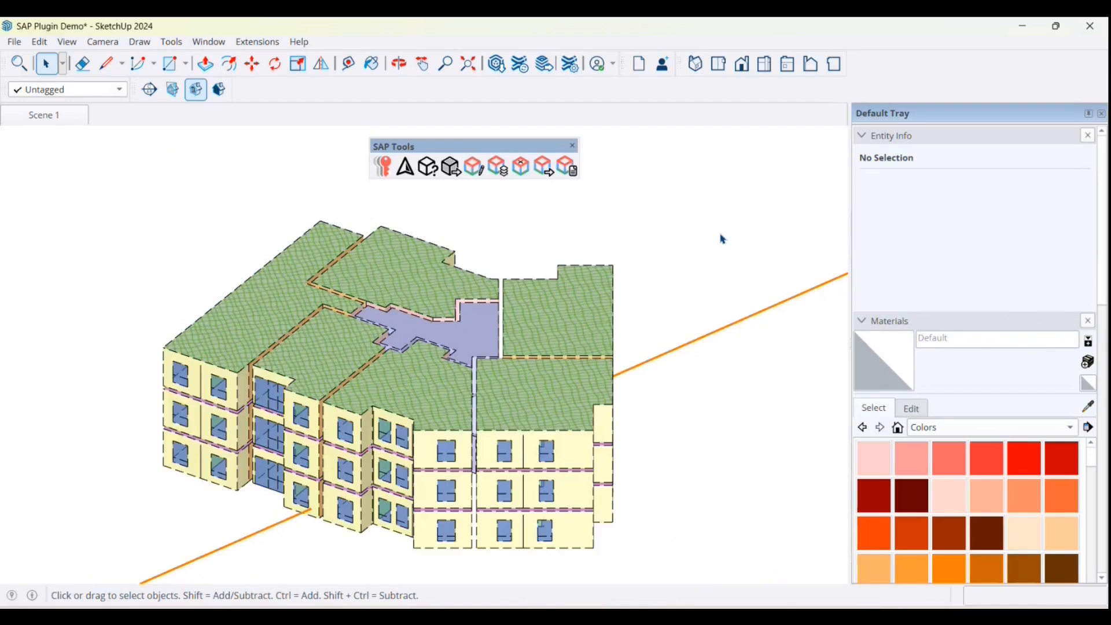
pyautogui.scroll(-1, 688, 372)
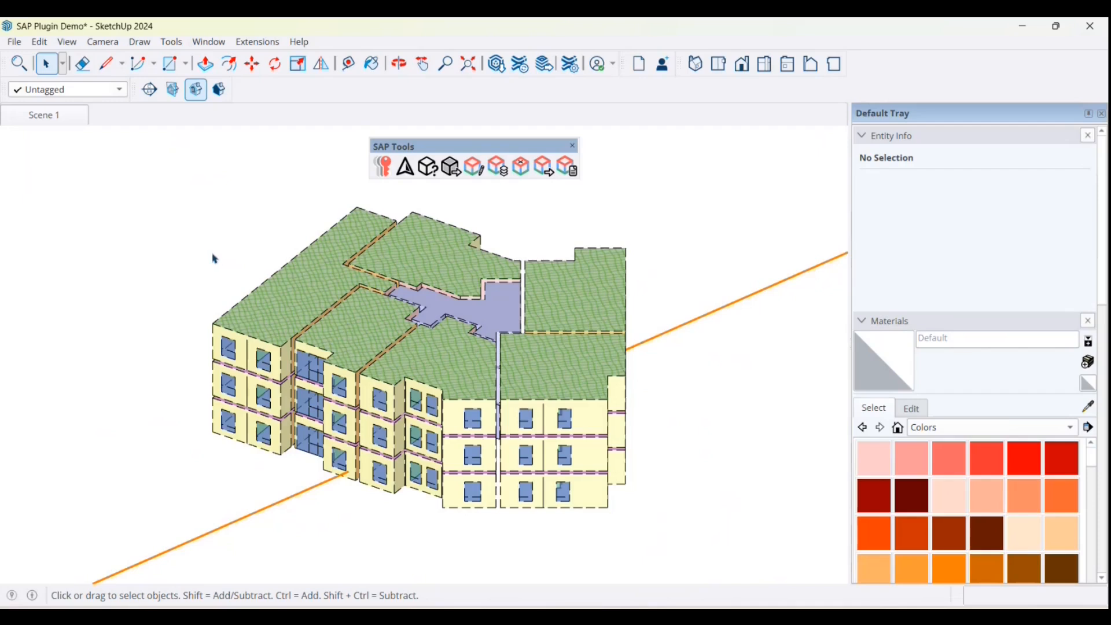
pyautogui.rightClick(70, 119)
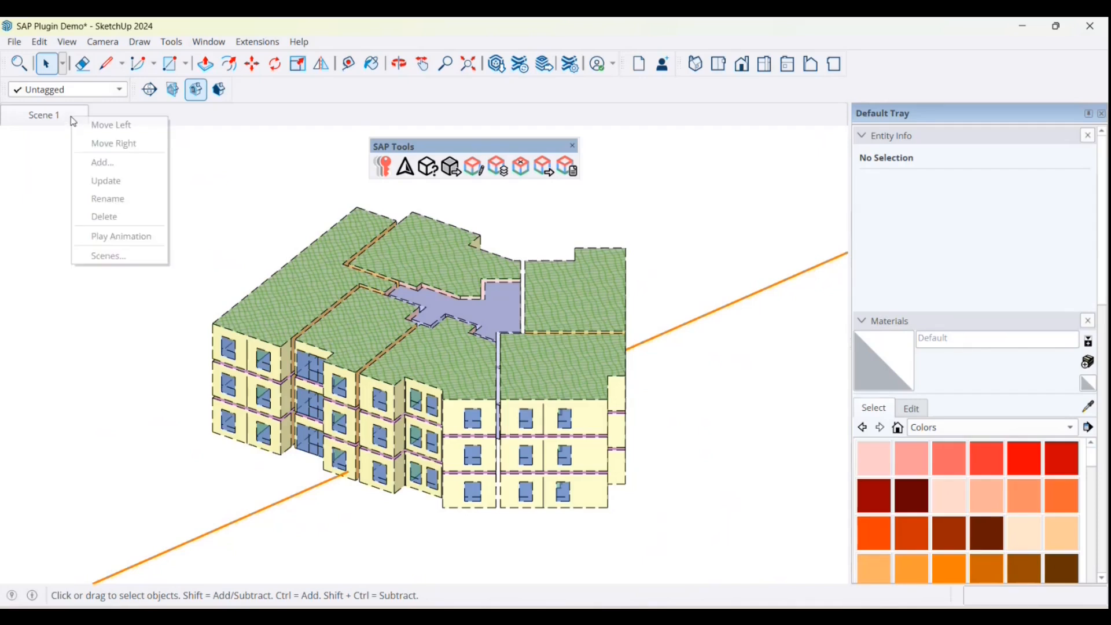
pyautogui.click(123, 164)
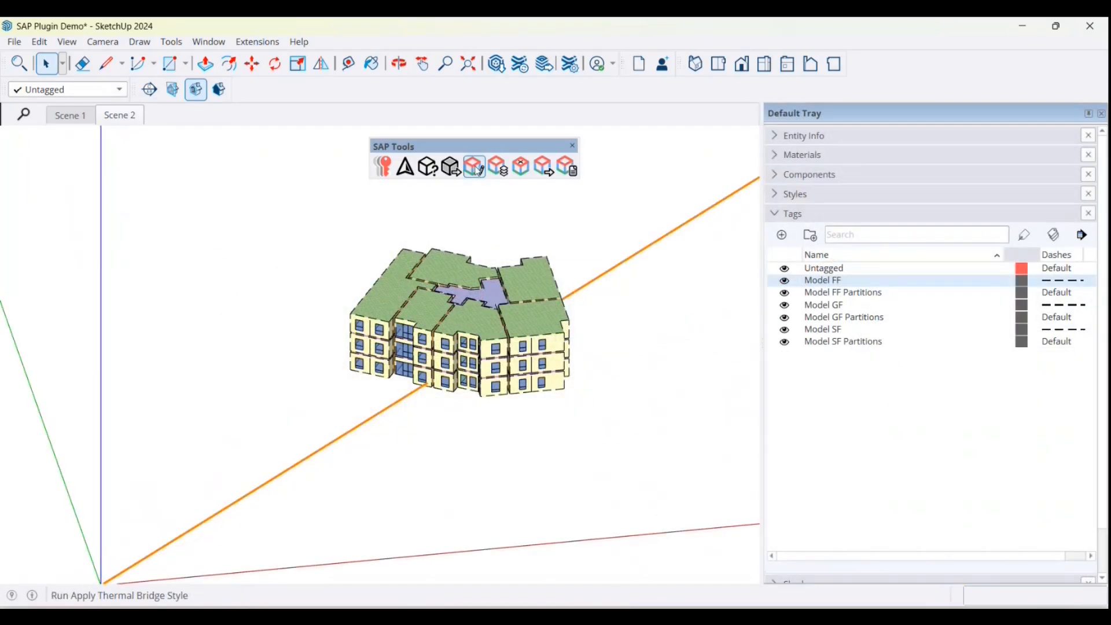
# Step: Apply the SAP thermal bridge style to the apartment block and dismiss the confirmation
pyautogui.click(476, 168)
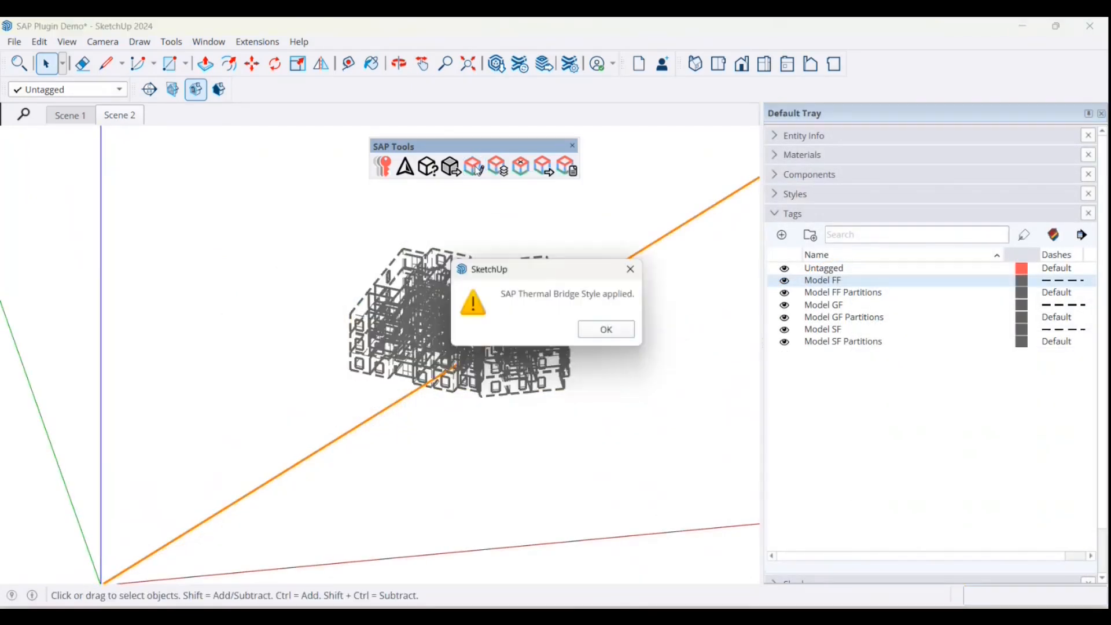
pyautogui.click(616, 327)
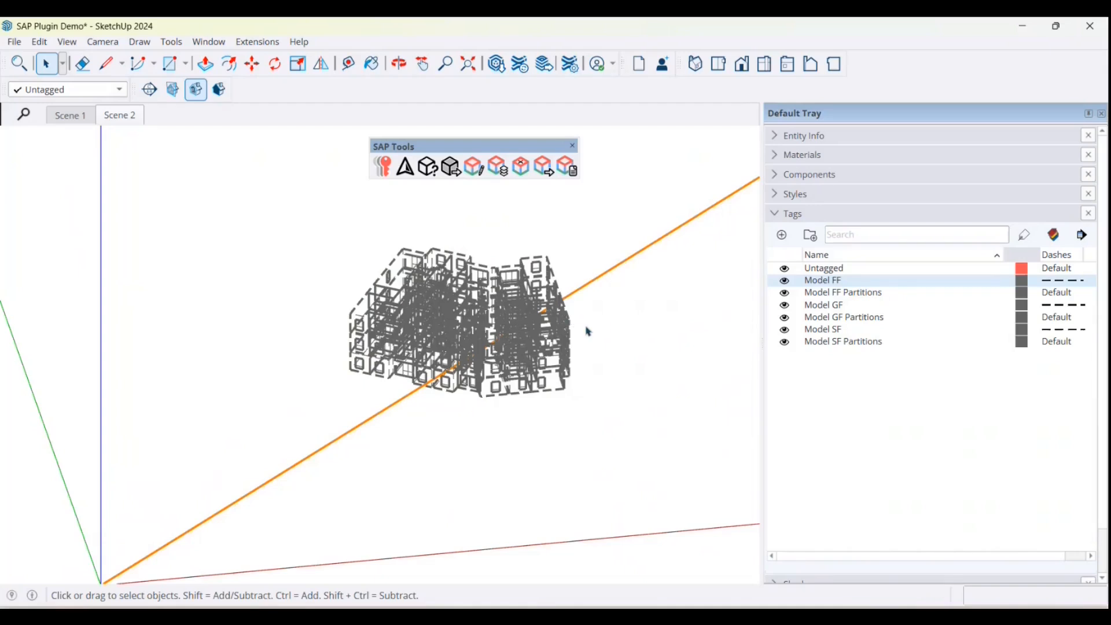
pyautogui.moveTo(596, 296); pyautogui.dragTo(618, 304, button='middle')
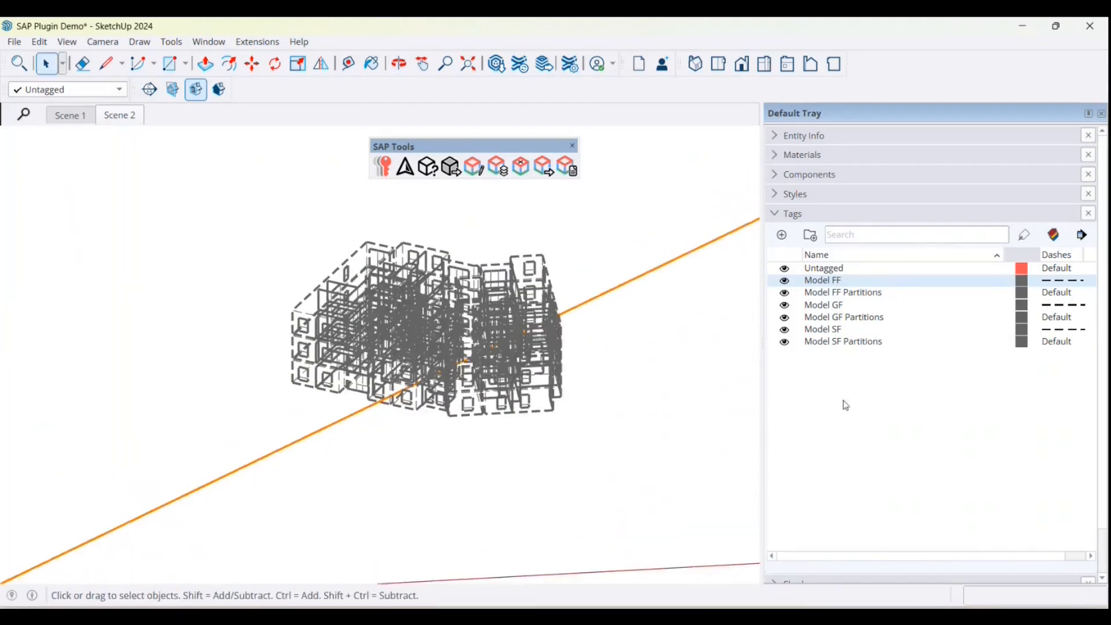
# Step: Hide the Model FF, Model FF Partitions, Model SF and Model SF Partitions tags
pyautogui.click(842, 401)
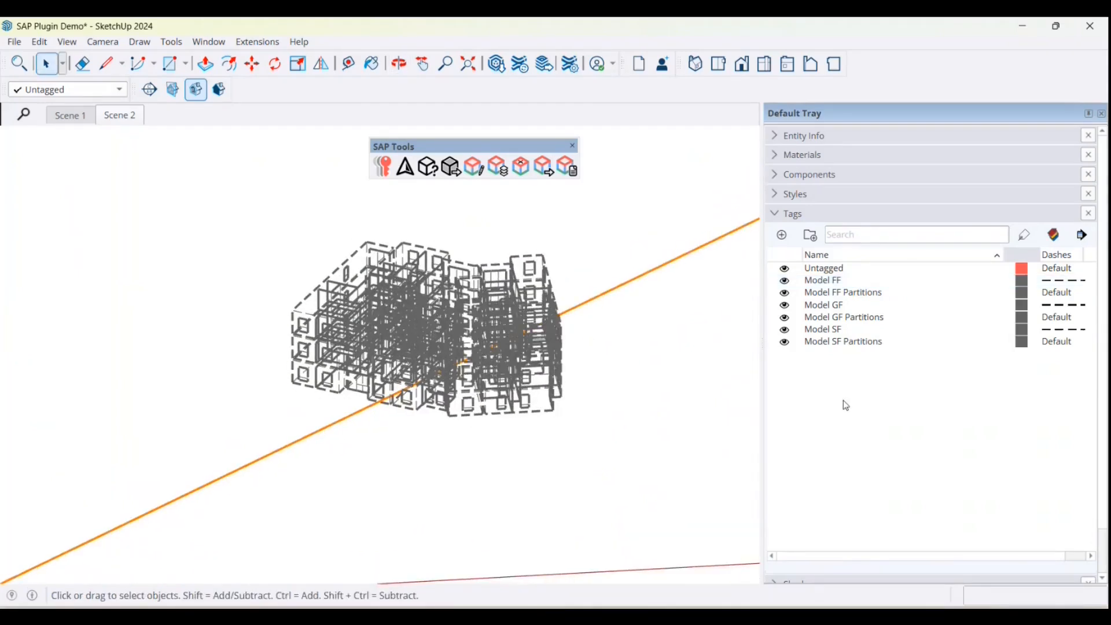
pyautogui.click(785, 293)
pyautogui.click(785, 281)
pyautogui.click(785, 329)
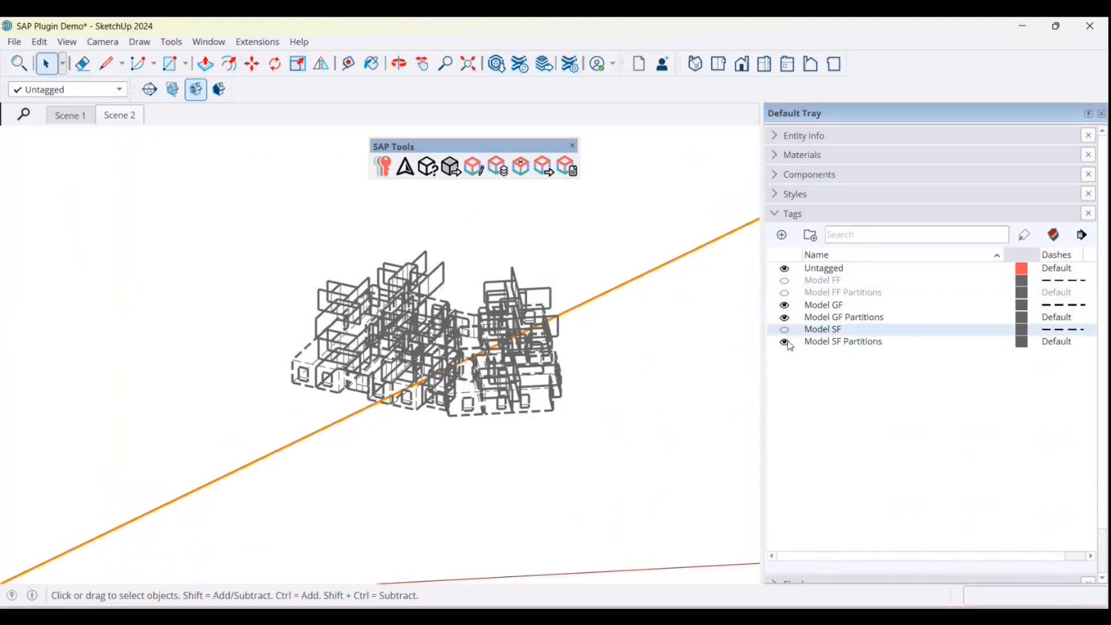
pyautogui.click(785, 341)
# Step: Create the SAP thermal bridge layers without the shared-bridge and resistance-factor fields, and review the Thermal Bridges tag folder
pyautogui.moveTo(627, 370); pyautogui.dragTo(491, 312, button='middle')
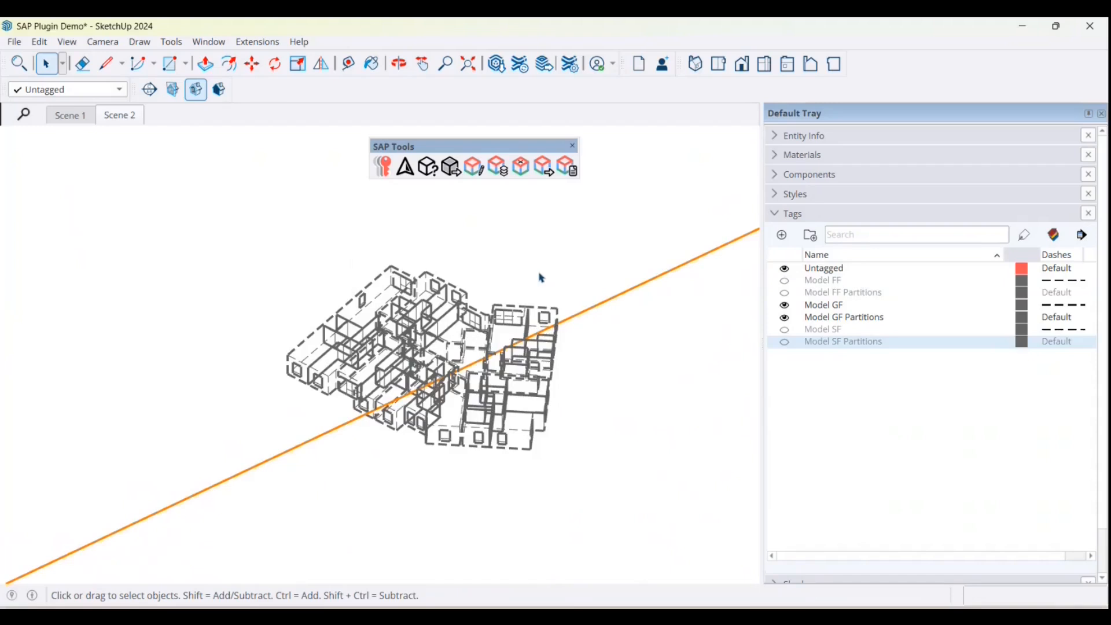
pyautogui.scroll(1, 538, 278)
pyautogui.click(501, 171)
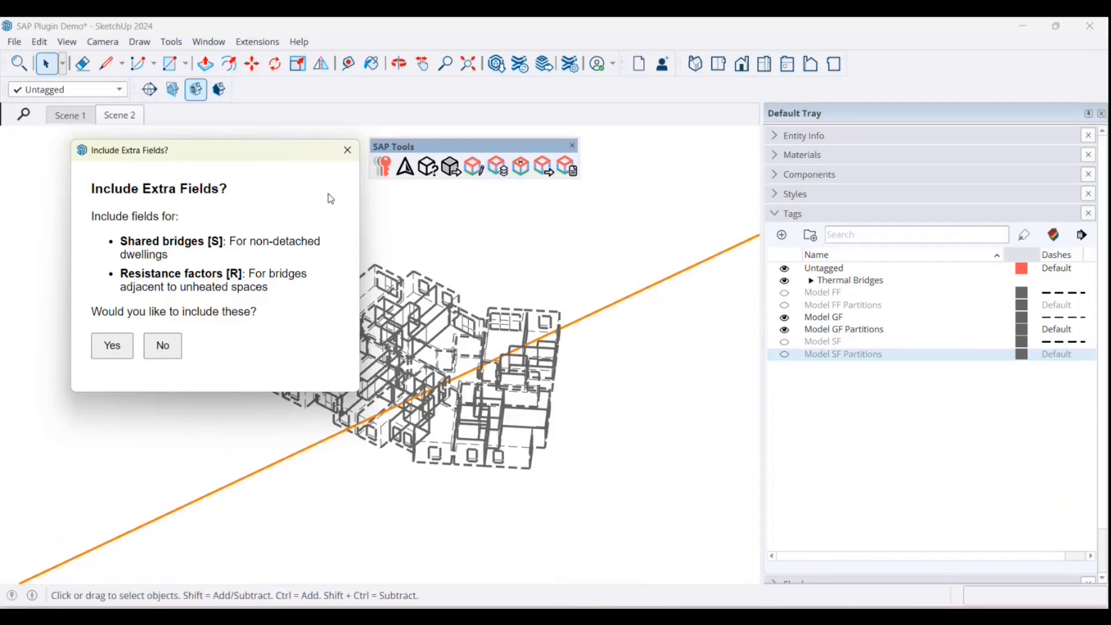
pyautogui.click(176, 350)
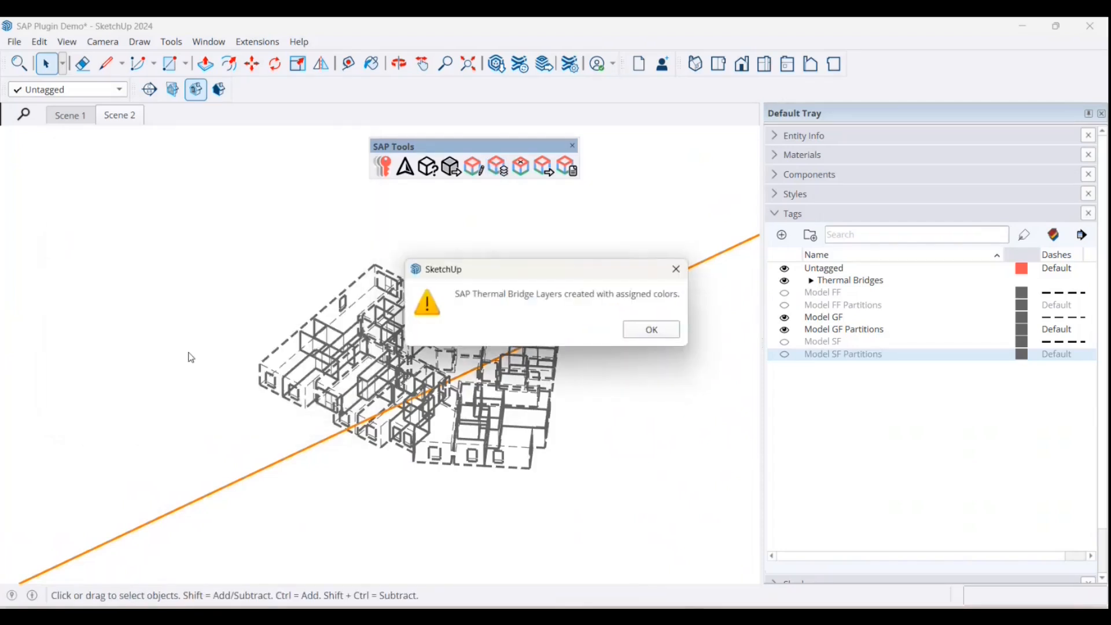
pyautogui.click(665, 332)
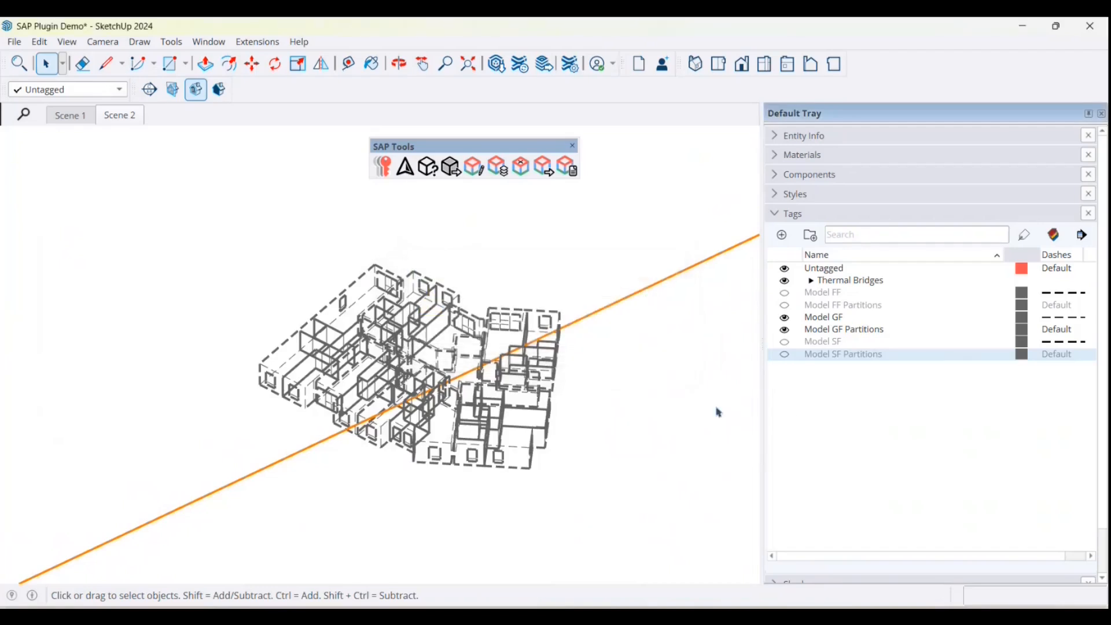
pyautogui.click(811, 281)
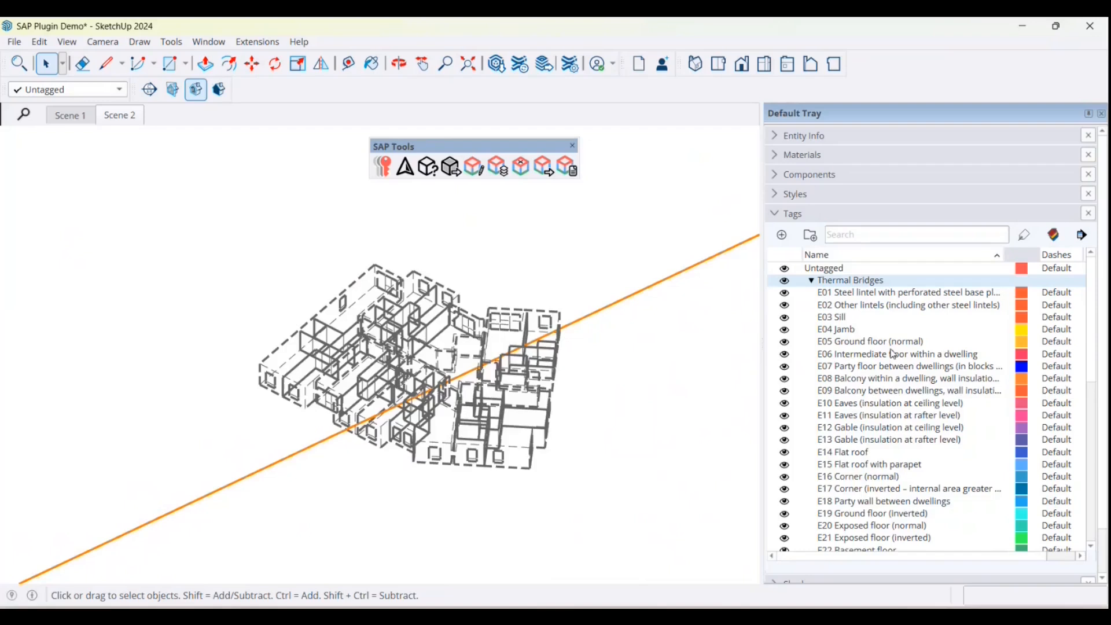
pyautogui.scroll(-1, 893, 354)
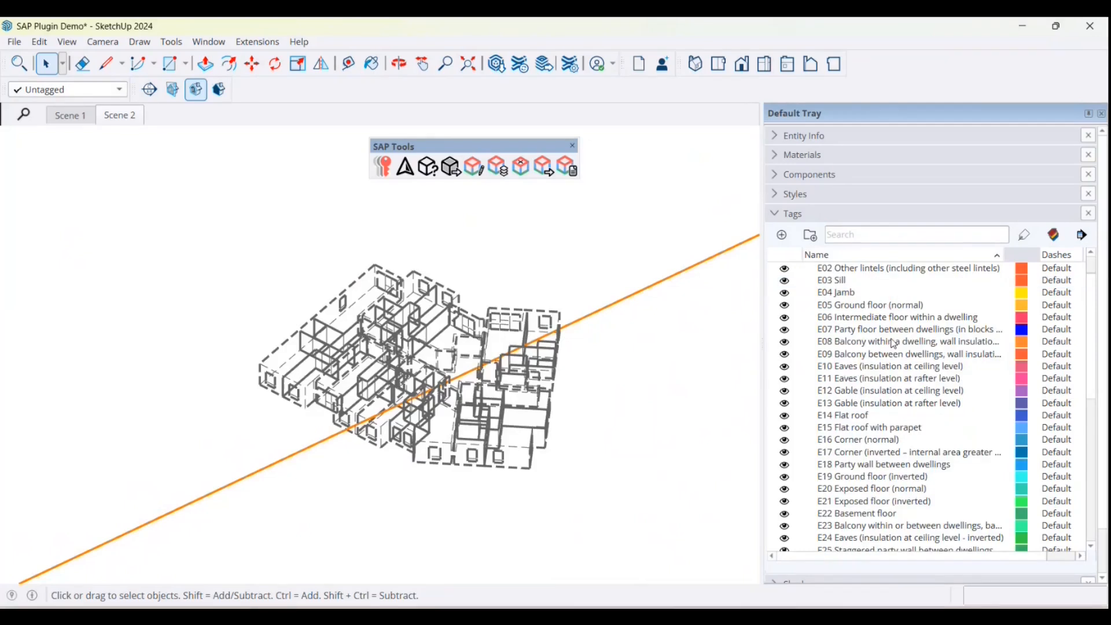
# Step: Make E02 Other lintels the active tag and trace a lintel line along the head of the second ground-floor window
pyautogui.click(120, 93)
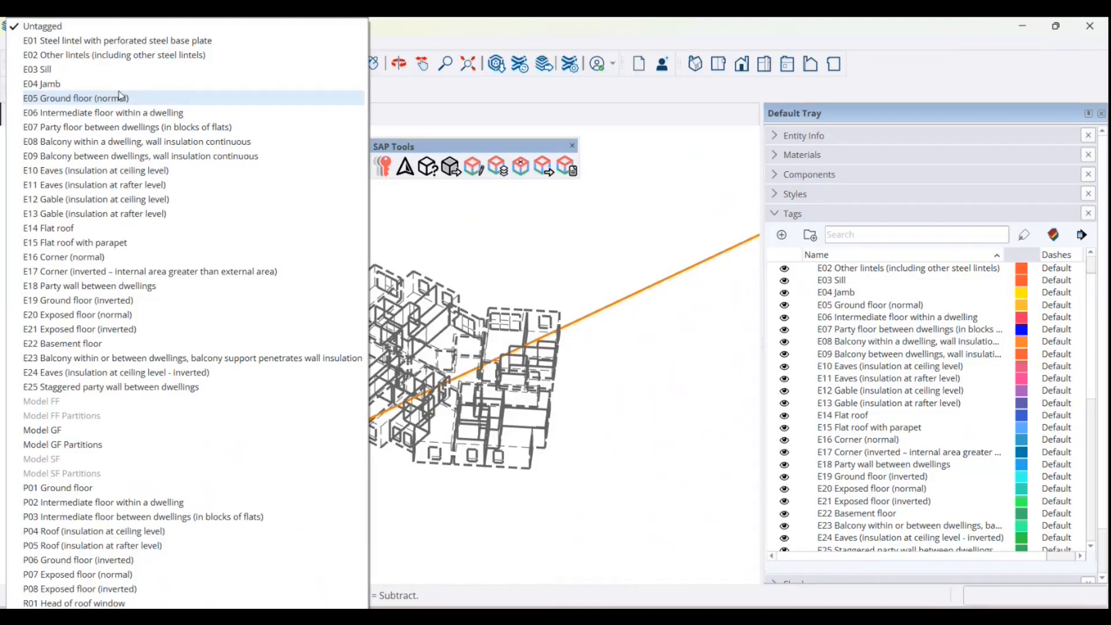
pyautogui.click(113, 59)
pyautogui.scroll(3, 323, 498)
pyautogui.moveTo(324, 498); pyautogui.dragTo(381, 358, button='middle')
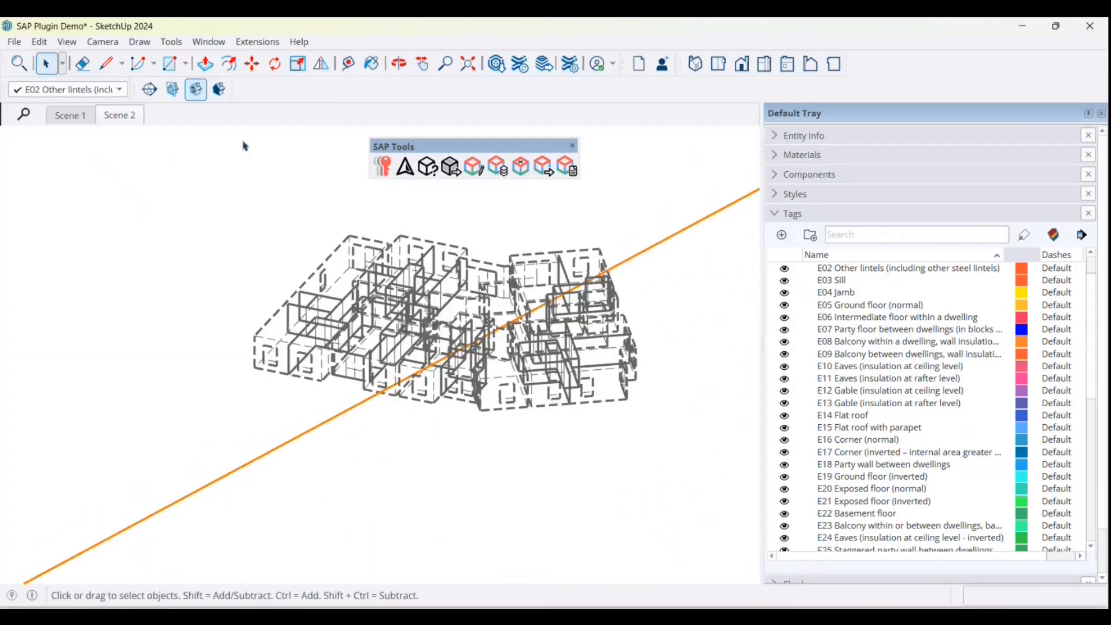
pyautogui.click(106, 63)
pyautogui.scroll(6, 250, 307)
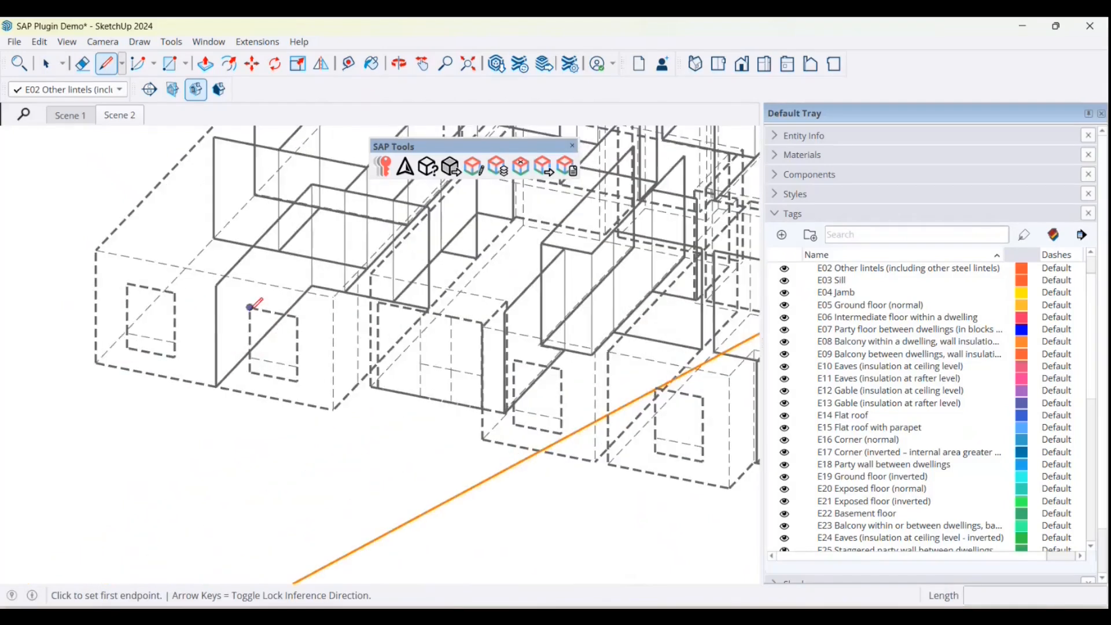
pyautogui.click(250, 307)
pyautogui.click(297, 317)
pyautogui.press('space')
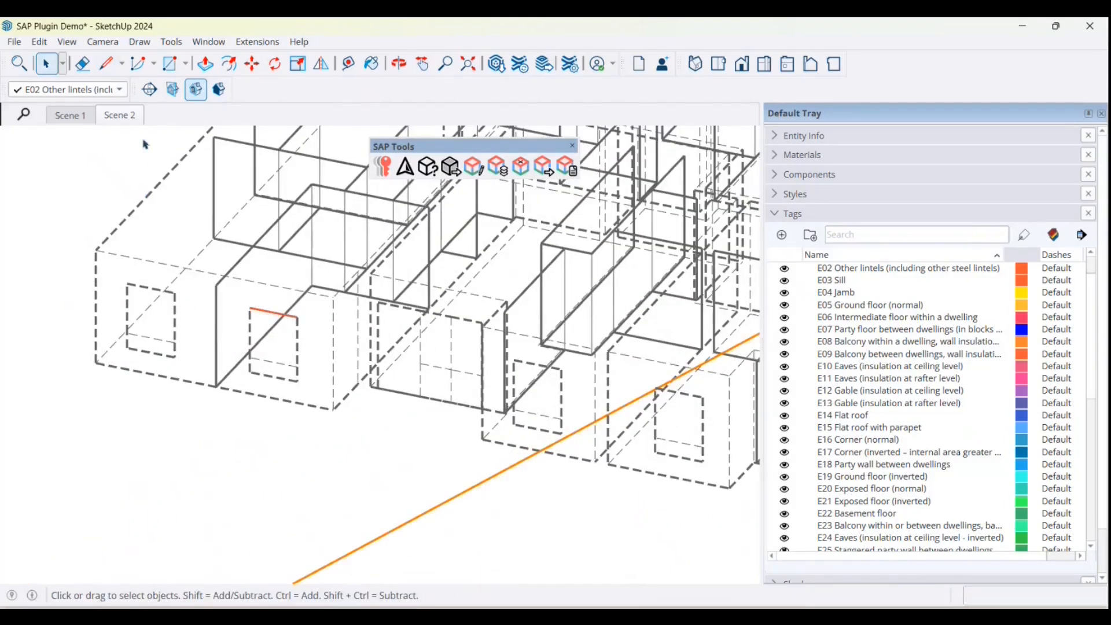
# Step: Trace an E02 lintel line along the head of the first ground-floor window, nearest the building's end corner
pyautogui.press('l')
pyautogui.click(127, 283)
pyautogui.click(174, 293)
pyautogui.press('space')
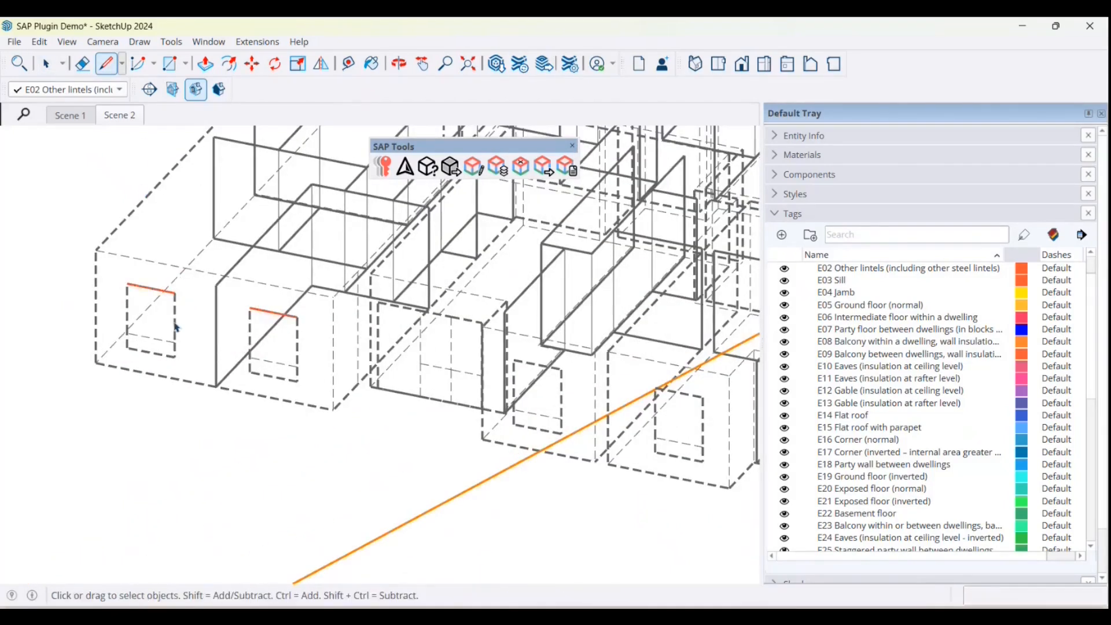
# Step: Trace a 1.135 m E02 lintel line along the head of the small window beyond the large glazed opening
pyautogui.scroll(-3, 175, 327)
pyautogui.scroll(3, 399, 348)
pyautogui.press('l')
pyautogui.click(382, 354)
pyautogui.click(427, 363)
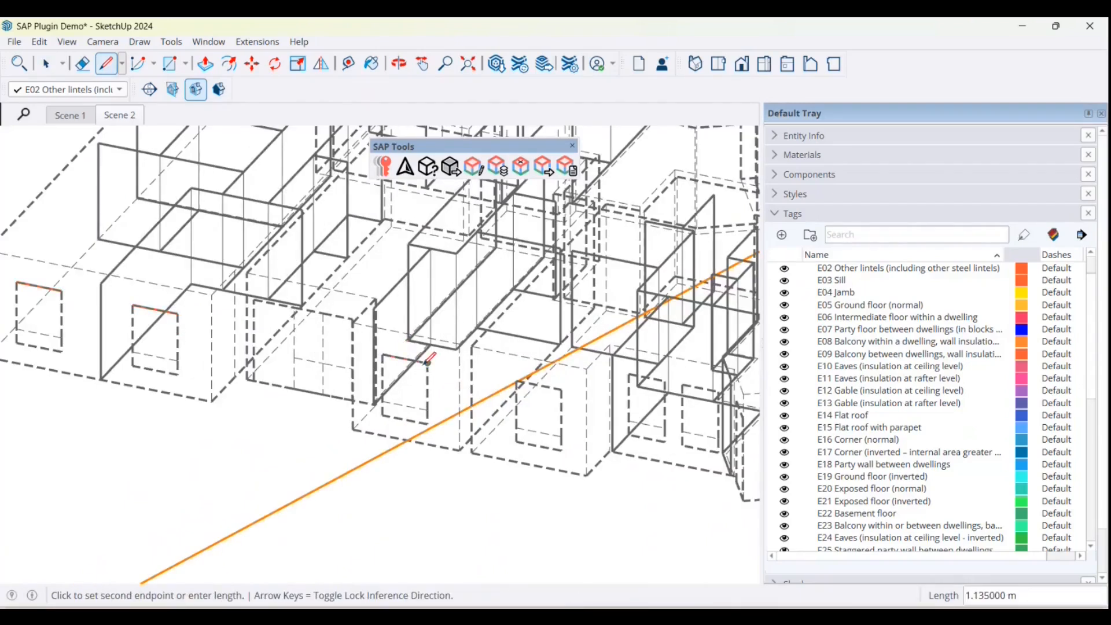
# Step: Trace an E02 lintel line along the head of the next window along, just before the pair of narrow windows
pyautogui.press('space')
pyautogui.scroll(-3, 428, 362)
pyautogui.scroll(3, 404, 370)
pyautogui.press('l')
pyautogui.click(464, 374)
pyautogui.click(507, 381)
pyautogui.press('space')
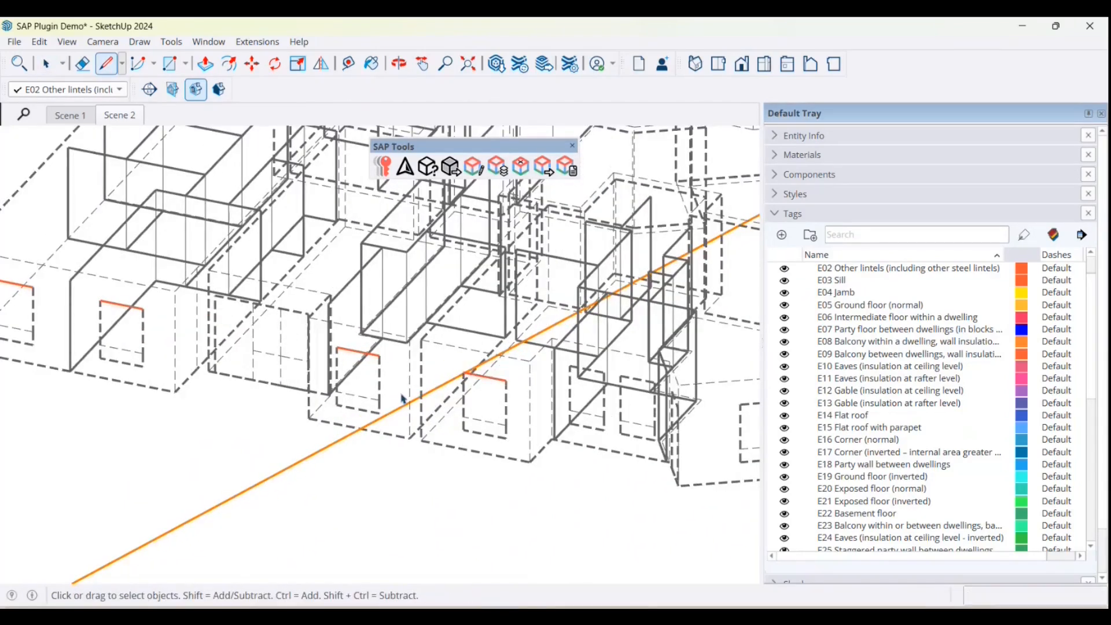
# Step: Trace an E02 lintel line along the head of the window just past the pair of narrow windows
pyautogui.scroll(-3, 404, 399)
pyautogui.scroll(2, 595, 399)
pyautogui.press('l')
pyautogui.click(577, 400)
pyautogui.click(617, 398)
pyautogui.press('space')
pyautogui.scroll(-2, 618, 399)
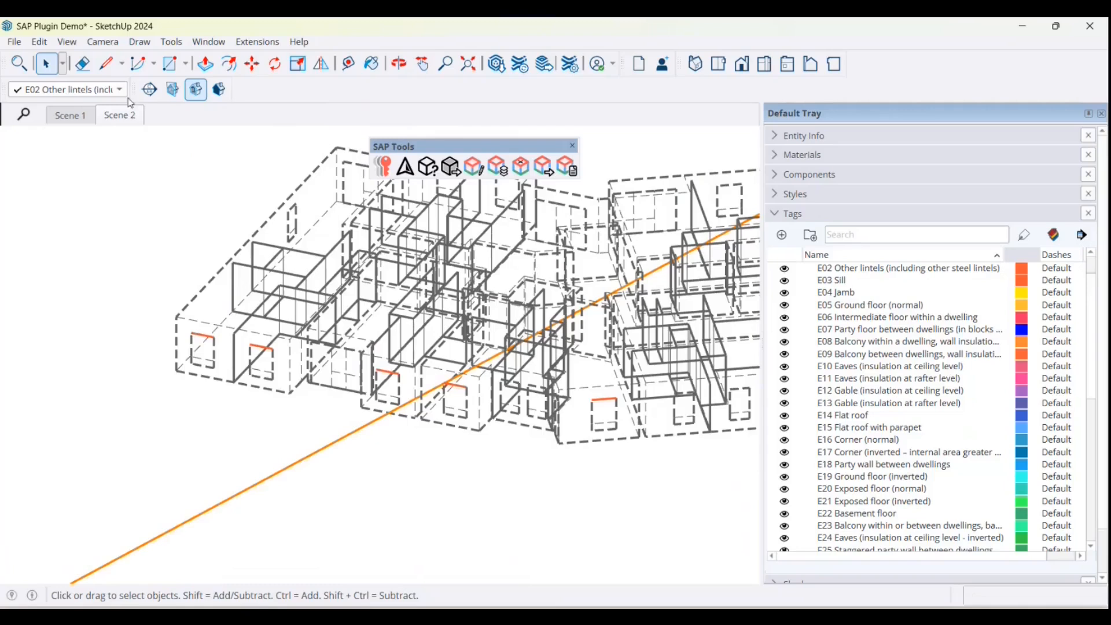
# Step: Make E03 Sill the active tag and trace a sill line under the first window, nearest the building's end corner
pyautogui.click(119, 89)
pyautogui.click(116, 65)
pyautogui.press('l')
pyautogui.scroll(2, 186, 323)
pyautogui.click(188, 359)
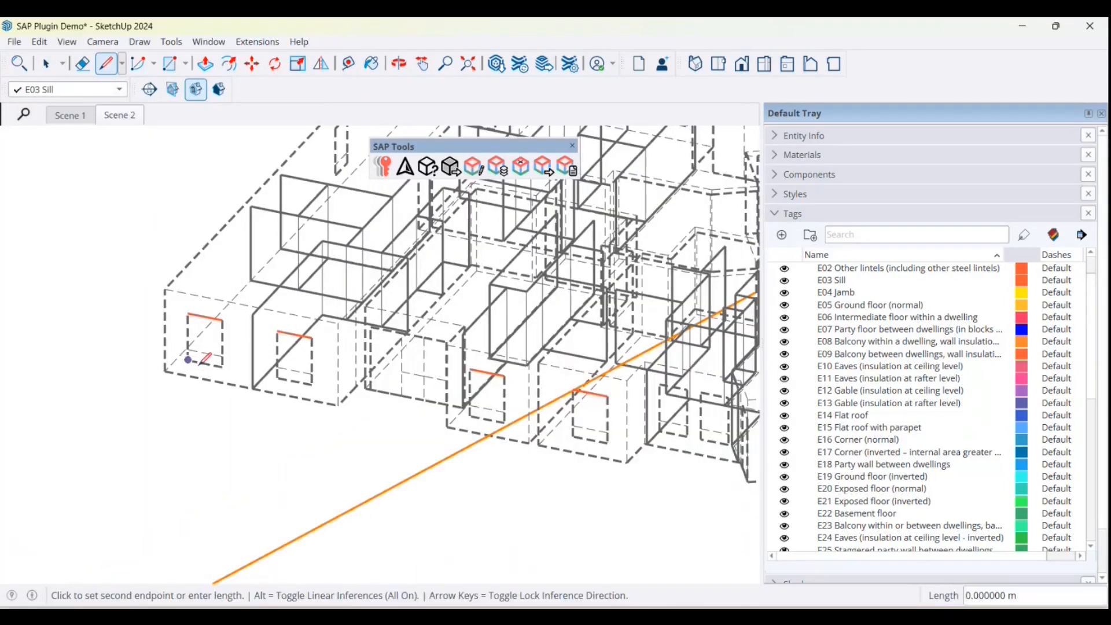
pyautogui.click(222, 366)
pyautogui.press('space')
# Step: Trace an E03 sill line along the bottom edge of the second window from the end corner
pyautogui.press('l')
pyautogui.click(278, 377)
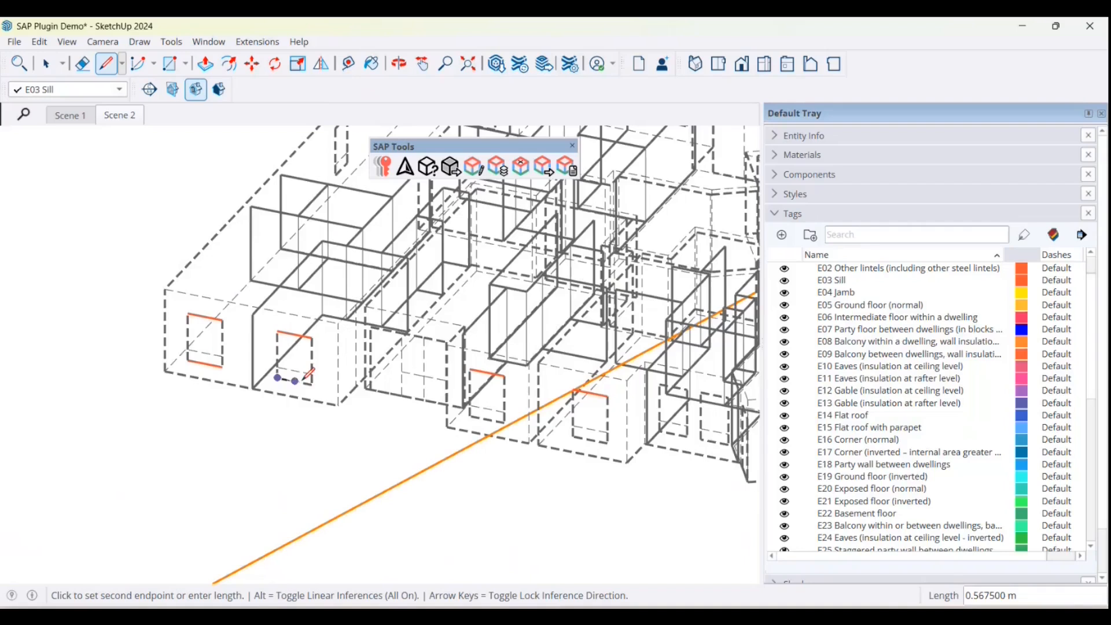
pyautogui.click(312, 384)
pyautogui.press('space')
# Step: Trace an E03 sill line under the small window beyond the large glazed opening
pyautogui.scroll(-4, 392, 427)
pyautogui.press('l')
pyautogui.scroll(4, 411, 421)
pyautogui.click(409, 398)
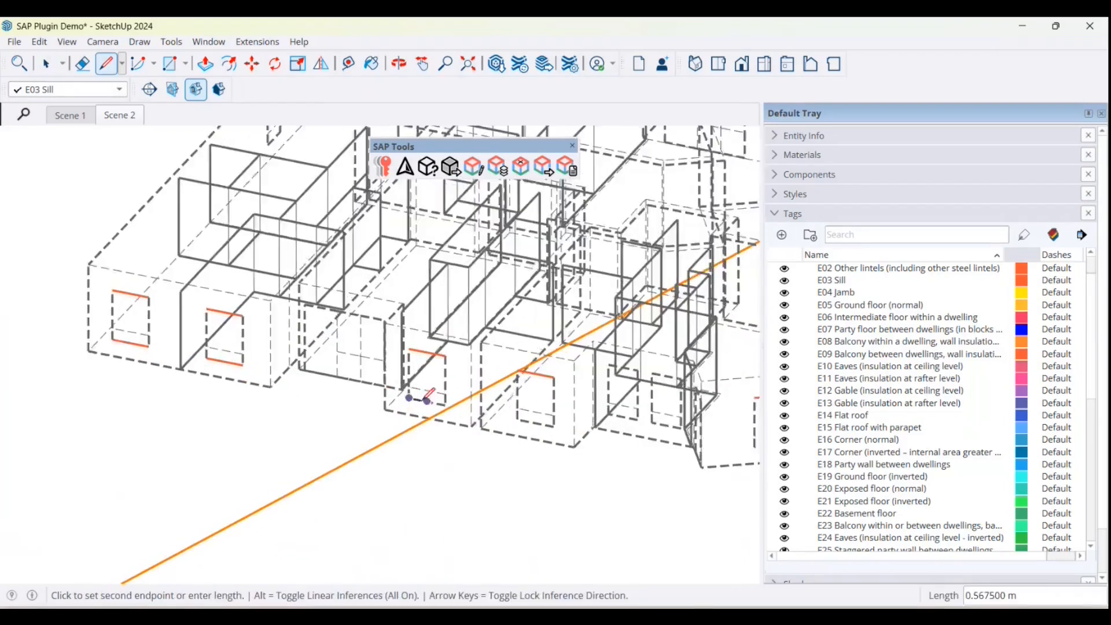
pyautogui.click(444, 403)
pyautogui.press('space')
pyautogui.scroll(-3, 416, 399)
# Step: Make E04 Jamb the active tag and trace a 1.585 m jamb line up the corner-side edge of the first window
pyautogui.click(100, 88)
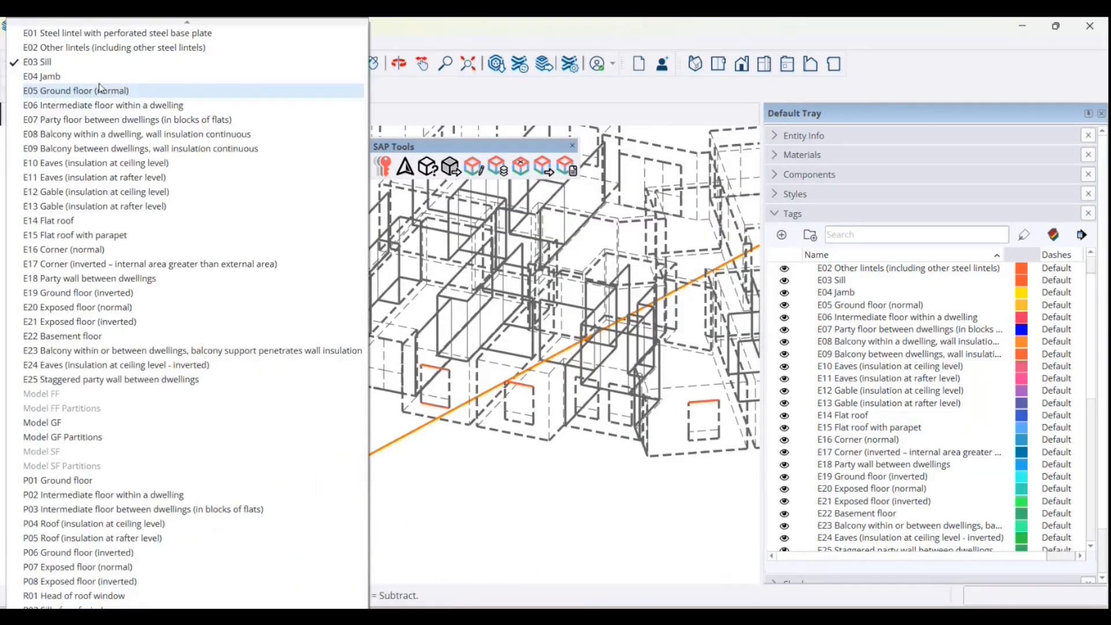
pyautogui.click(41, 76)
pyautogui.scroll(3, 197, 347)
pyautogui.press('l')
pyautogui.click(186, 347)
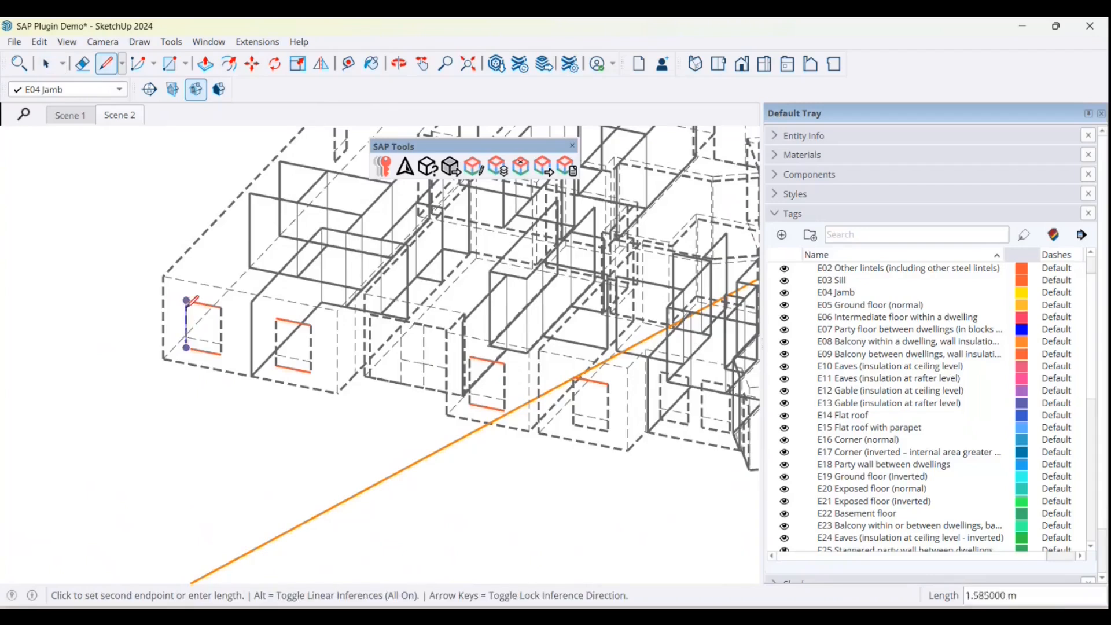
pyautogui.click(186, 301)
pyautogui.press('space')
# Step: Trace a 1.585 m E04 jamb line up the other vertical edge of the first window
pyautogui.scroll(3, 255, 347)
pyautogui.press('l')
pyautogui.click(221, 355)
pyautogui.click(221, 307)
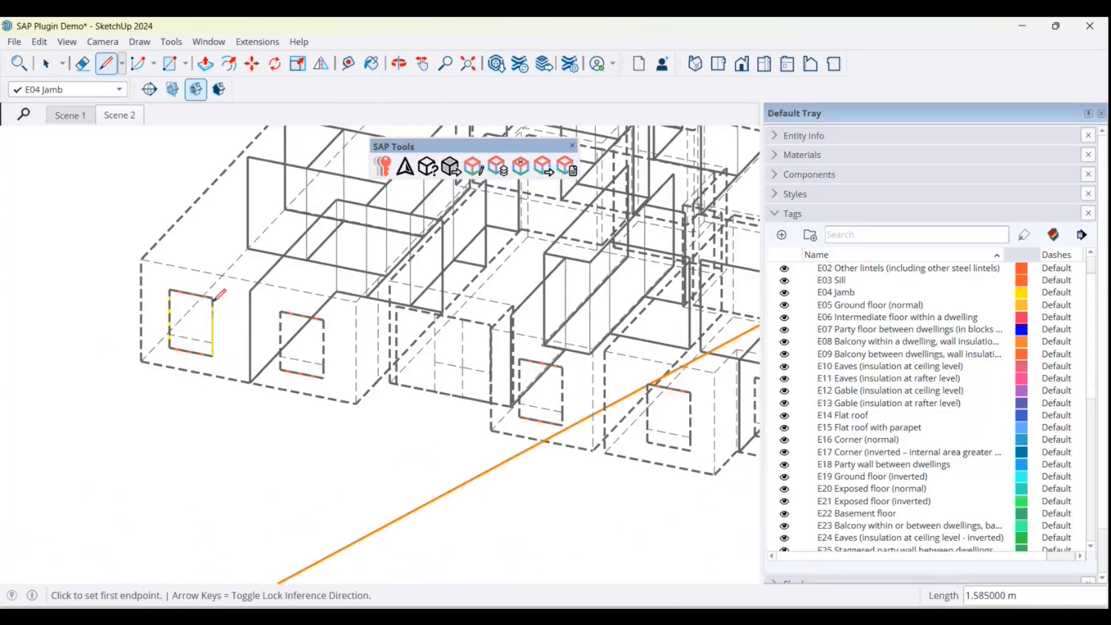
pyautogui.press('space')
pyautogui.scroll(-3, 253, 449)
pyautogui.scroll(3, 324, 459)
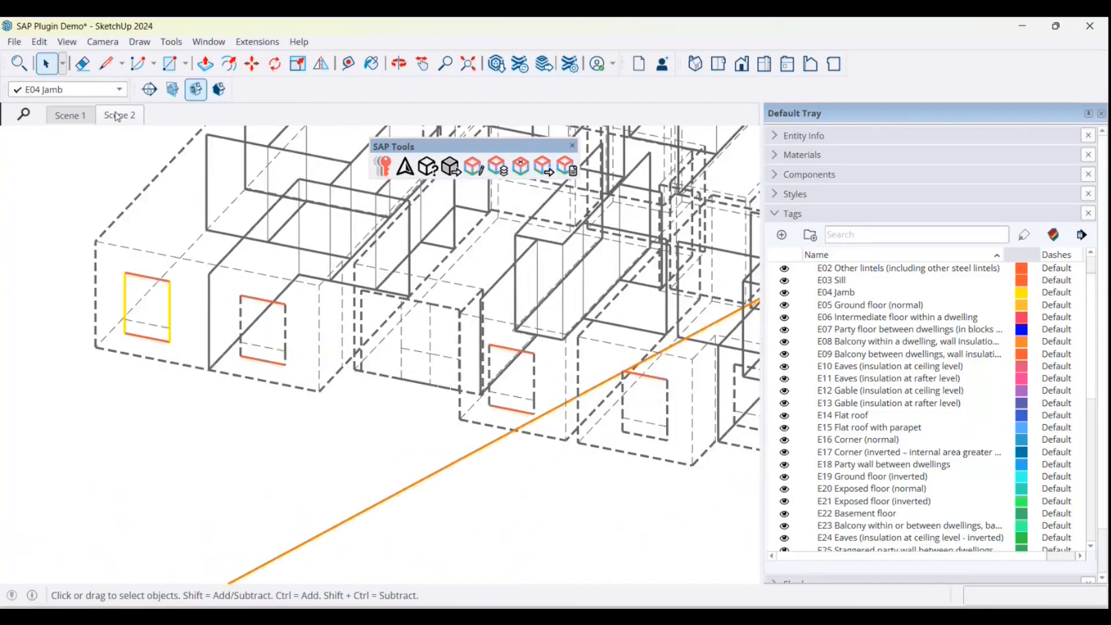
# Step: Trace an E04 jamb line up the second window's vertical edge farther from the building's end corner
pyautogui.click(106, 65)
pyautogui.click(285, 363)
pyautogui.click(285, 305)
pyautogui.press('space')
pyautogui.scroll(-5, 320, 449)
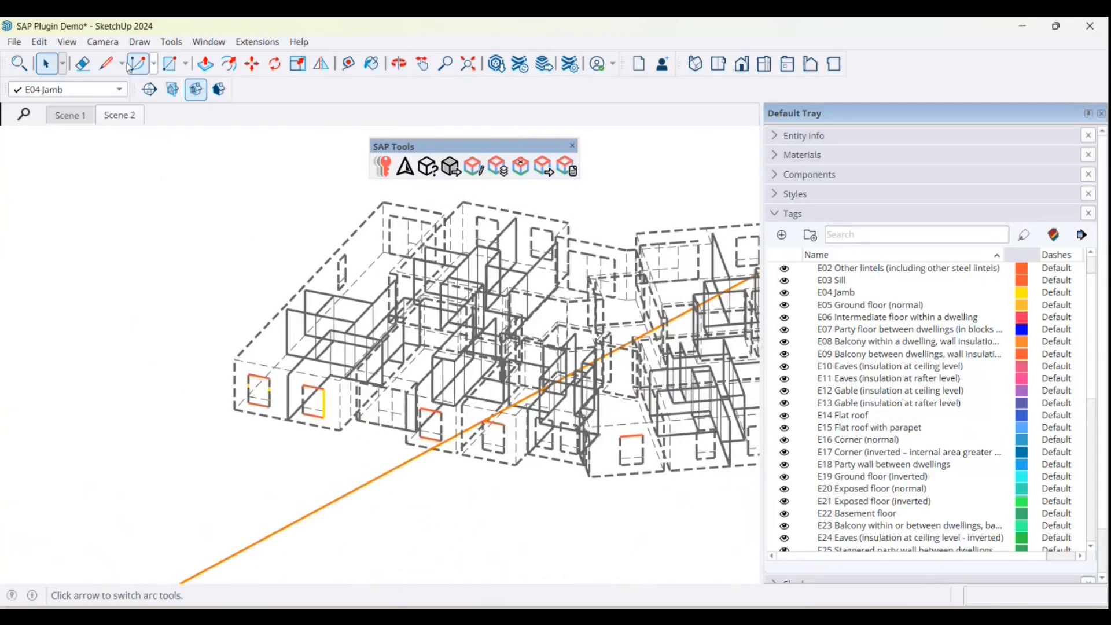
# Step: Make E16 Corner (normal) the active tag and trace a vertical line up the building's end corner
pyautogui.click(109, 89)
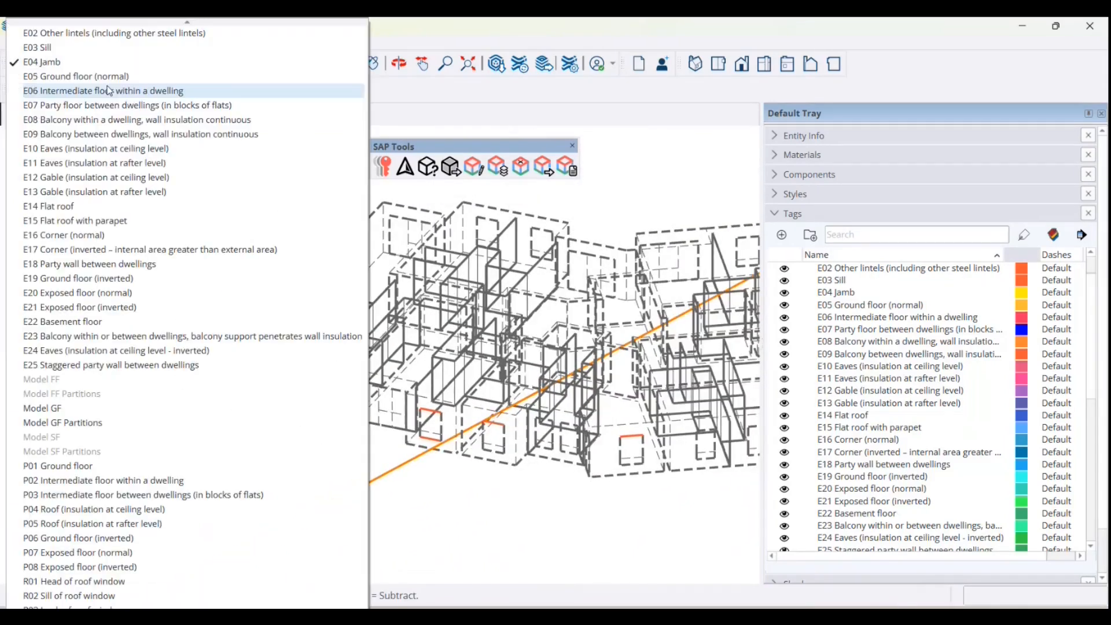
pyautogui.click(142, 241)
pyautogui.click(106, 64)
pyautogui.scroll(3, 268, 417)
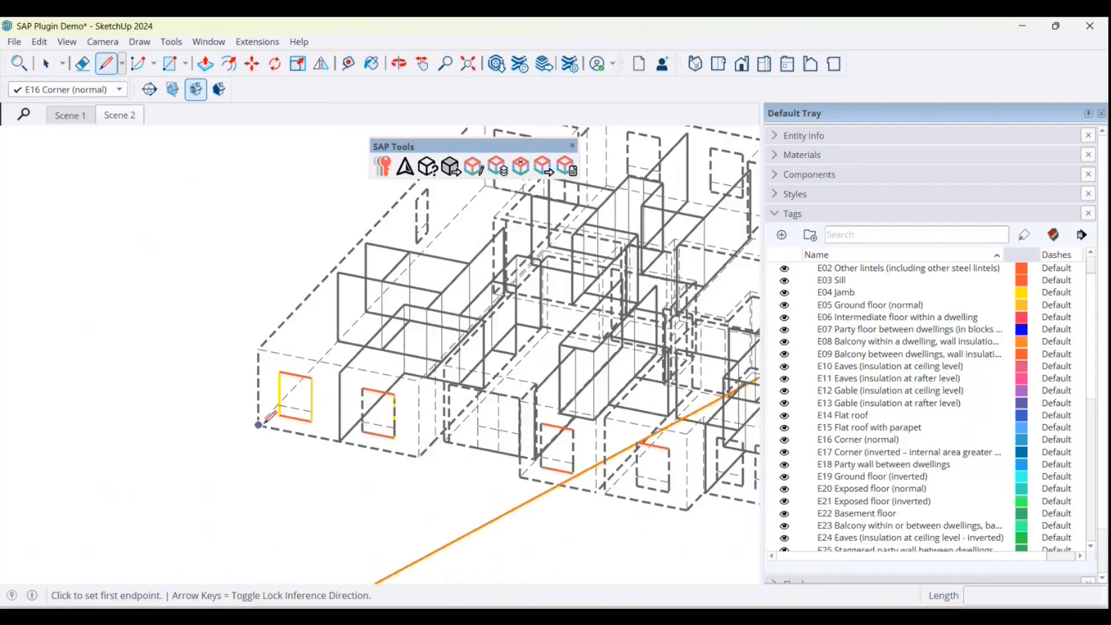
pyautogui.click(259, 425)
pyautogui.click(259, 350)
pyautogui.click(47, 63)
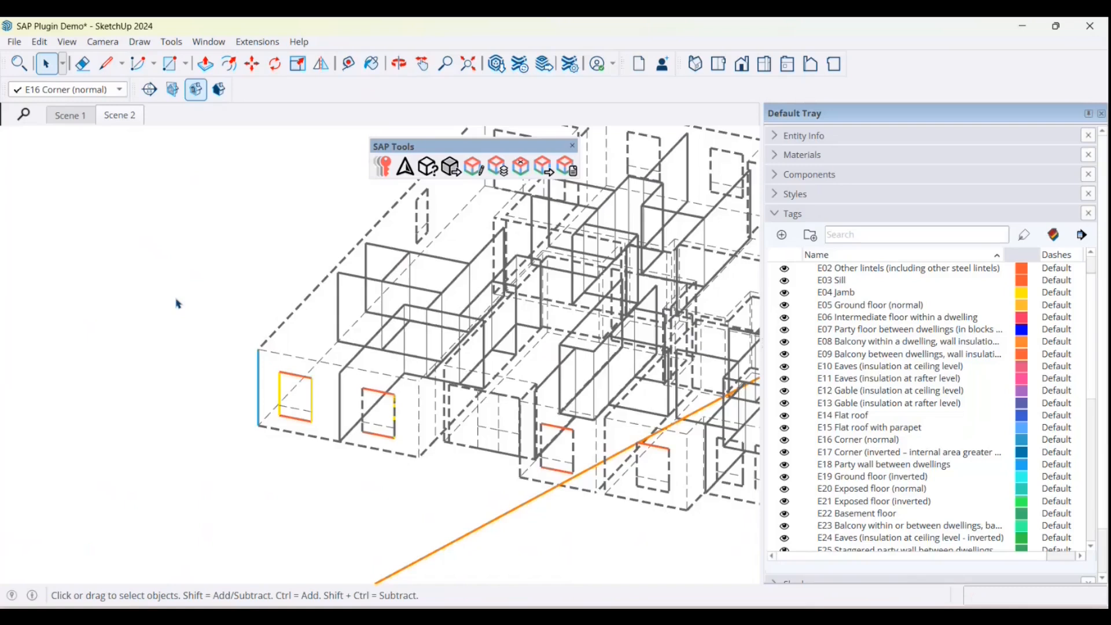
# Step: Turn on Disable Face Creation so that traced thermal bridge lines do not form faces
pyautogui.scroll(-3, 176, 312)
pyautogui.scroll(-2, 385, 430)
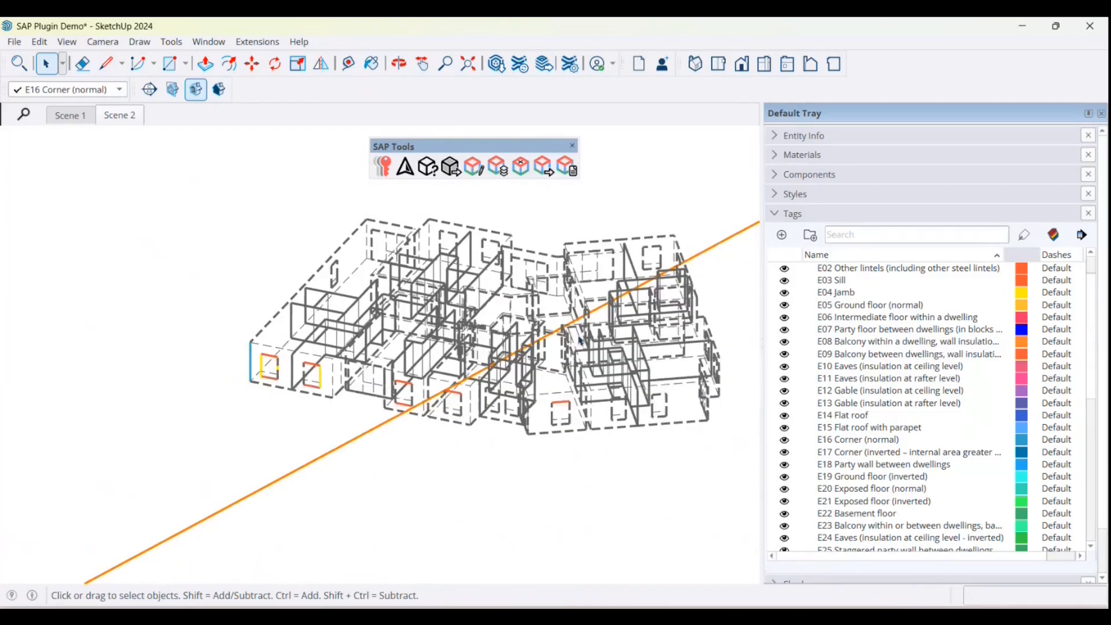
pyautogui.scroll(1, 577, 335)
pyautogui.scroll(1, 304, 420)
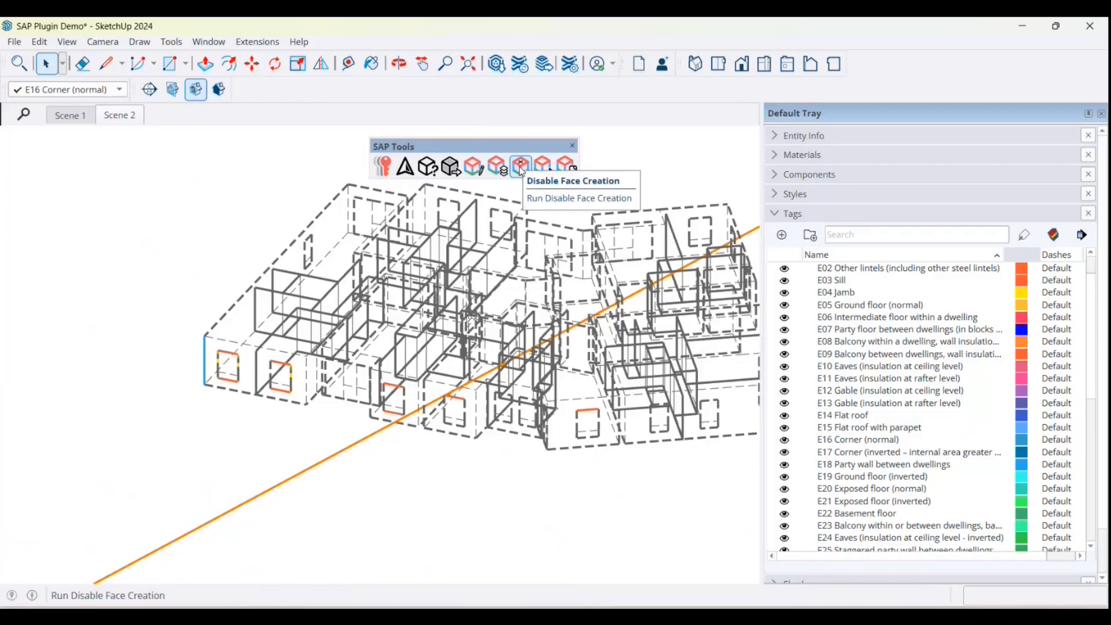
pyautogui.click(521, 168)
pyautogui.click(593, 331)
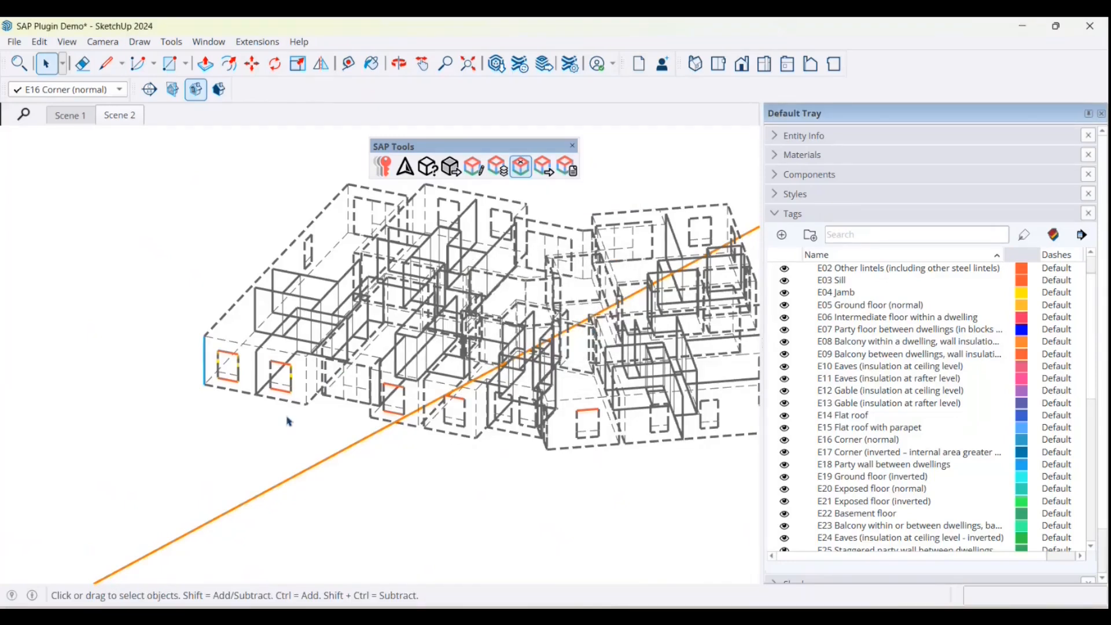
pyautogui.scroll(1, 296, 393)
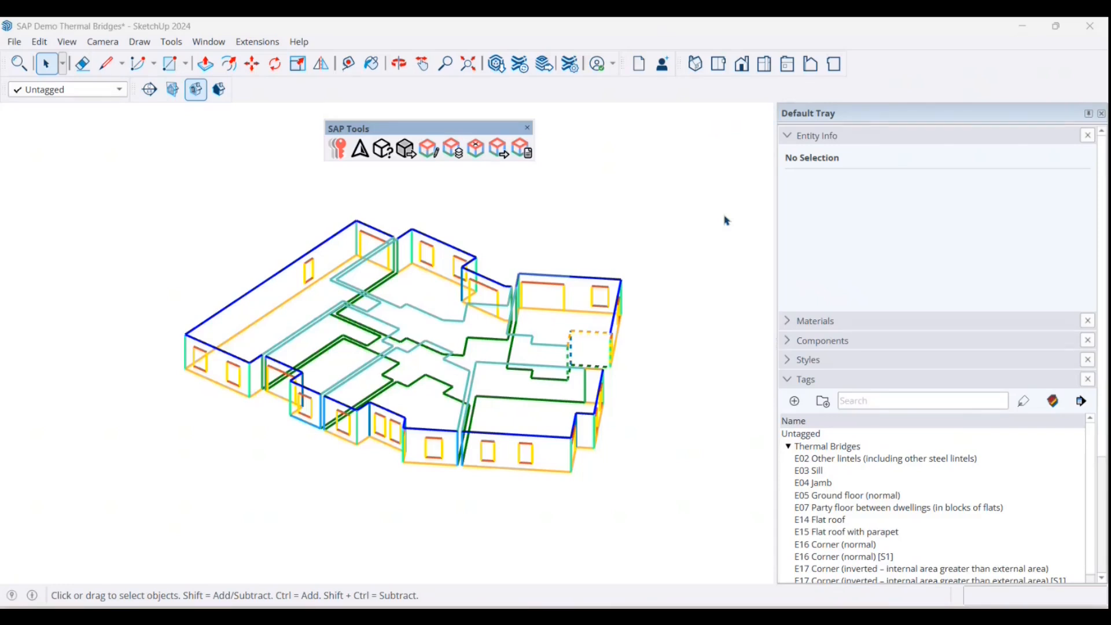
# Step: Inspect the tag and instance names of several flats' thermal bridge groups in the SAP Demo Thermal Bridges model, and clear the selection
pyautogui.scroll(-1, 596, 216)
pyautogui.scroll(1, 635, 222)
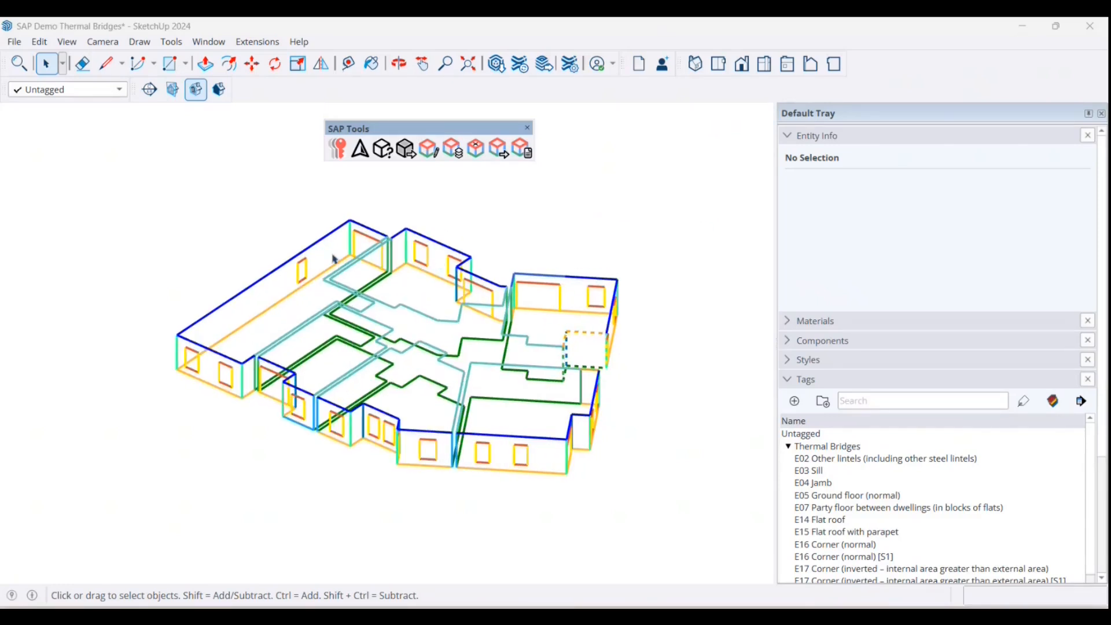
pyautogui.click(323, 245)
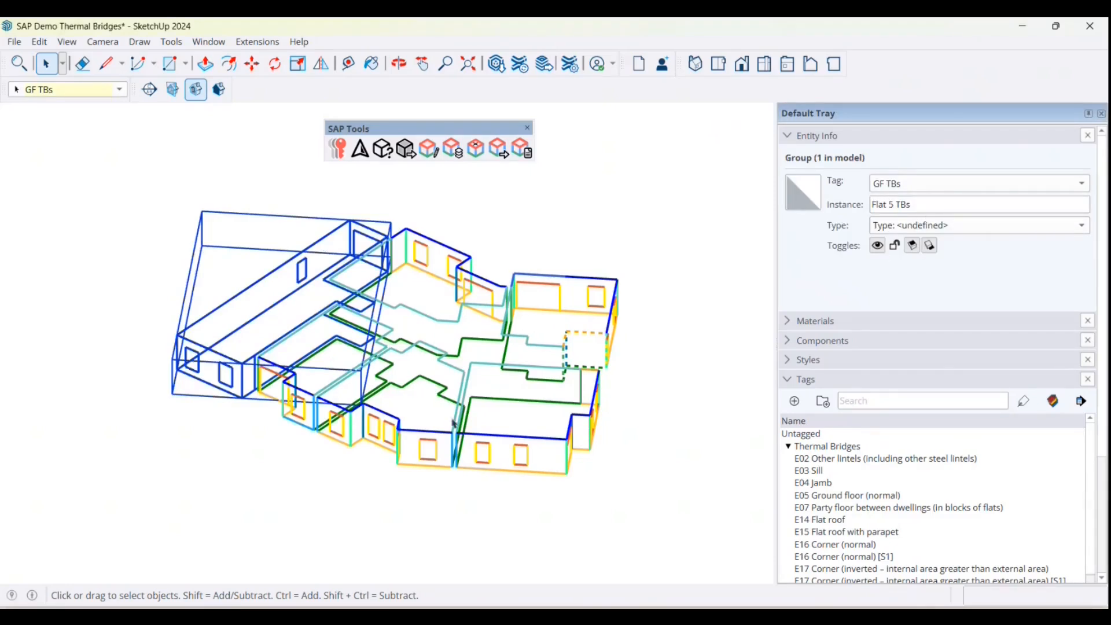
pyautogui.click(411, 437)
pyautogui.click(414, 433)
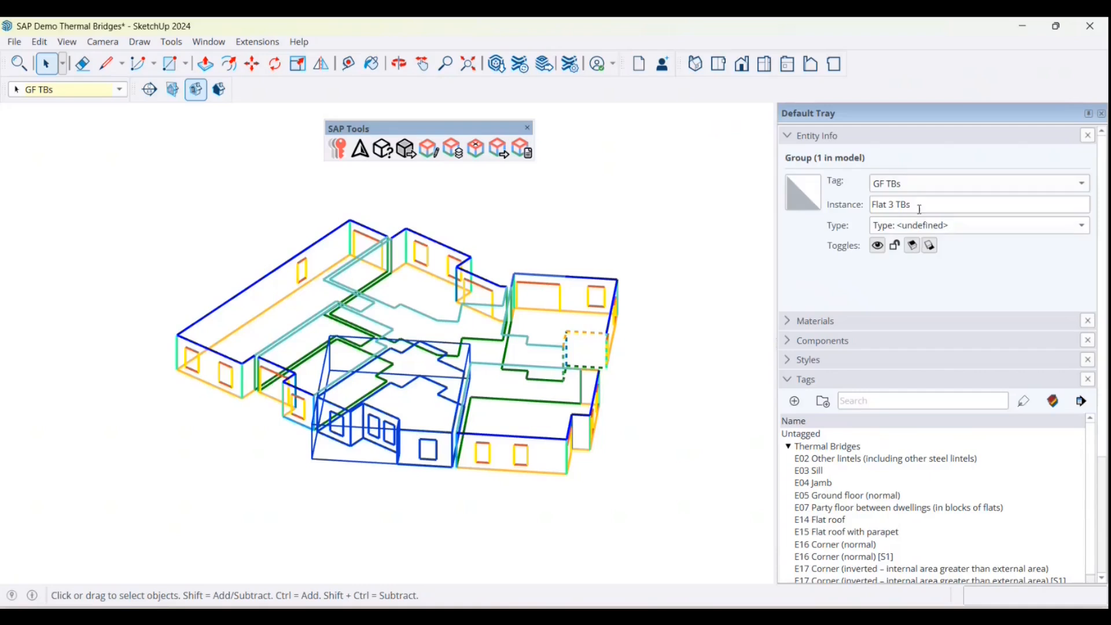
pyautogui.click(698, 277)
pyautogui.click(602, 285)
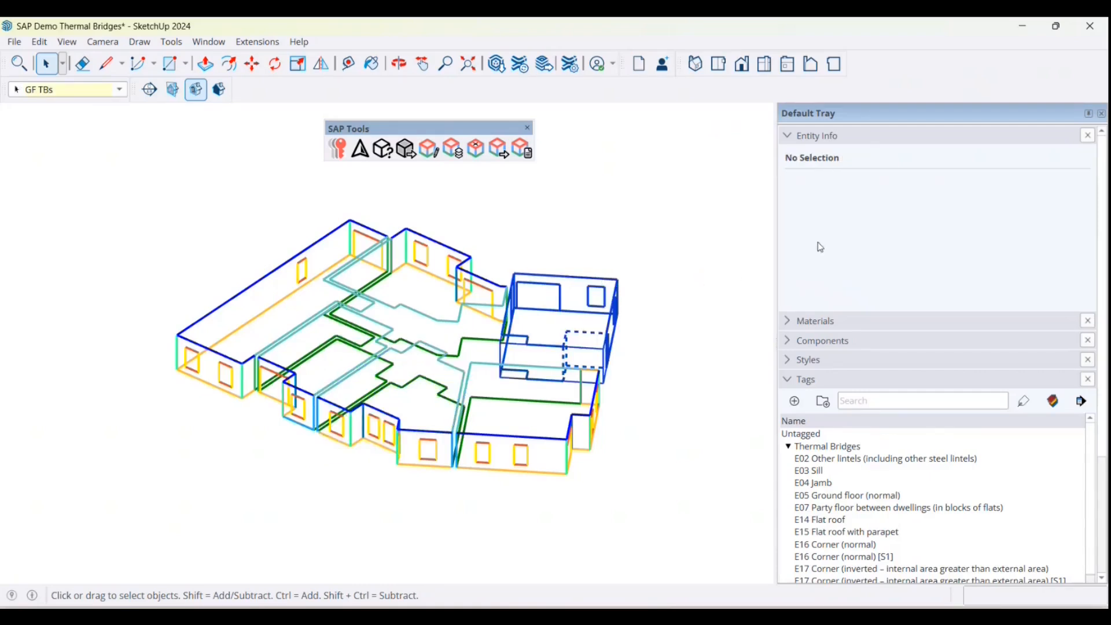
pyautogui.click(590, 224)
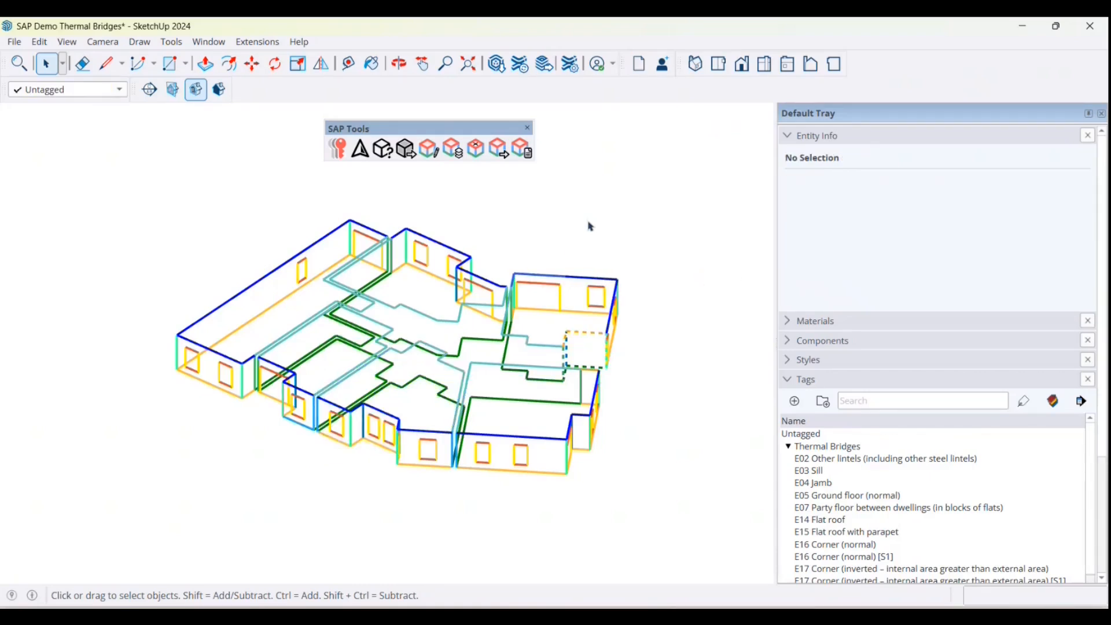
# Step: Run the Thermal Bridge Export on the Thermal Bridges tag folder, review the table of edge lengths and close it
pyautogui.click(503, 152)
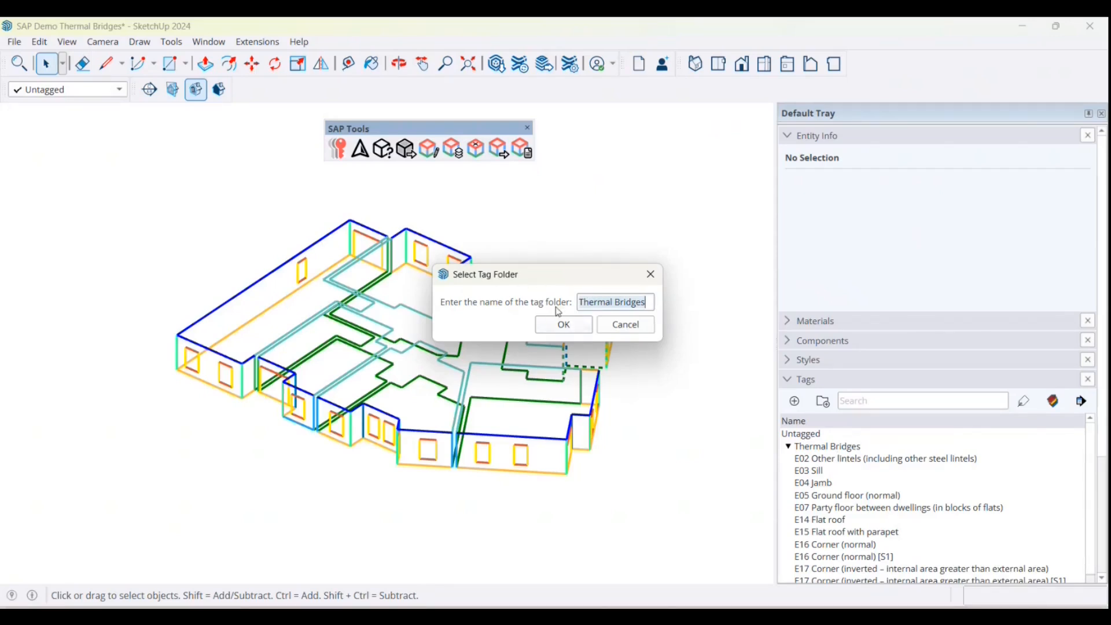
pyautogui.click(559, 325)
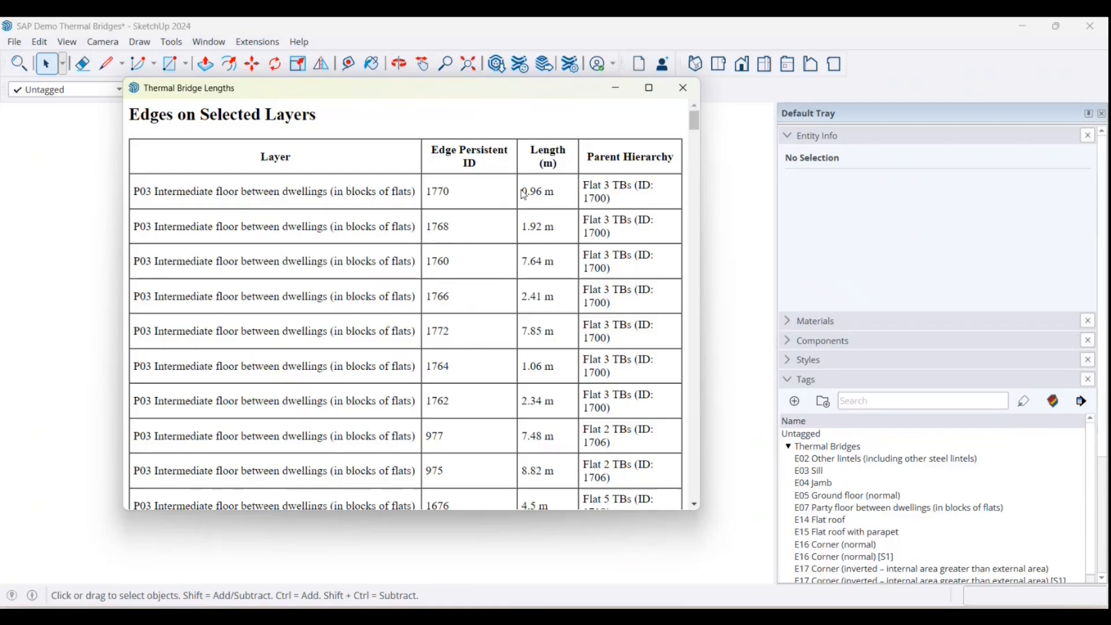
pyautogui.scroll(-5, 290, 317)
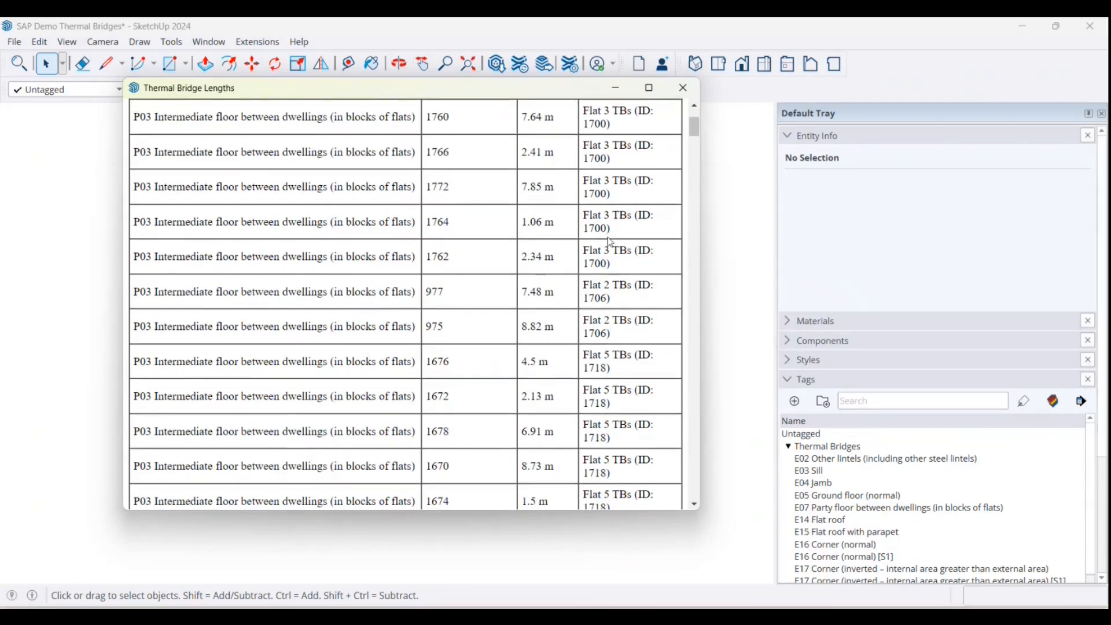
pyautogui.scroll(-15, 480, 241)
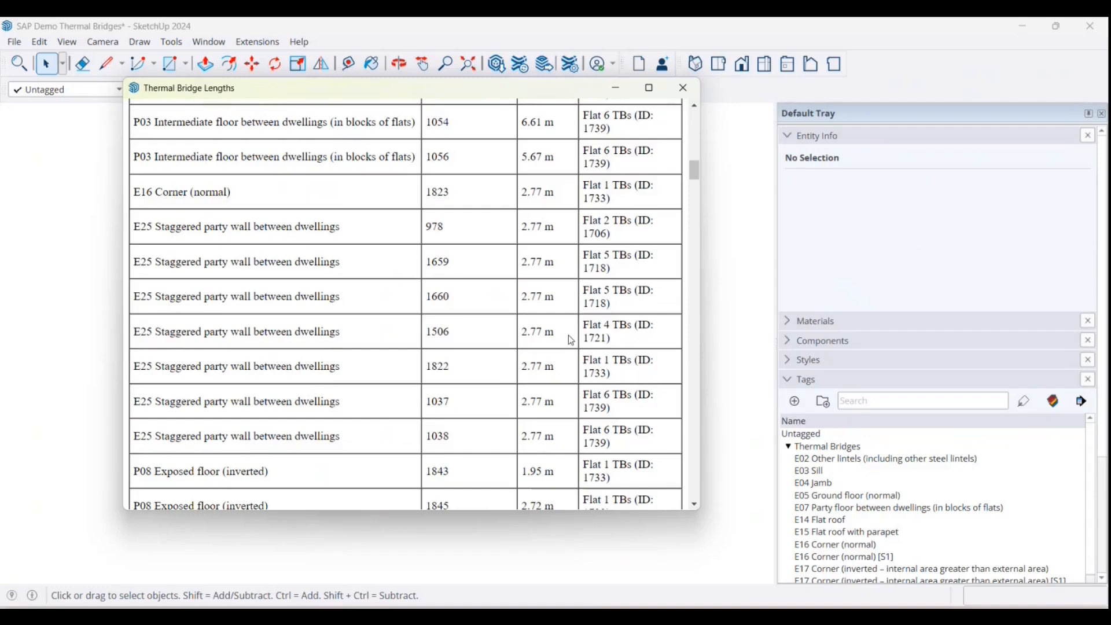
pyautogui.scroll(20, 572, 340)
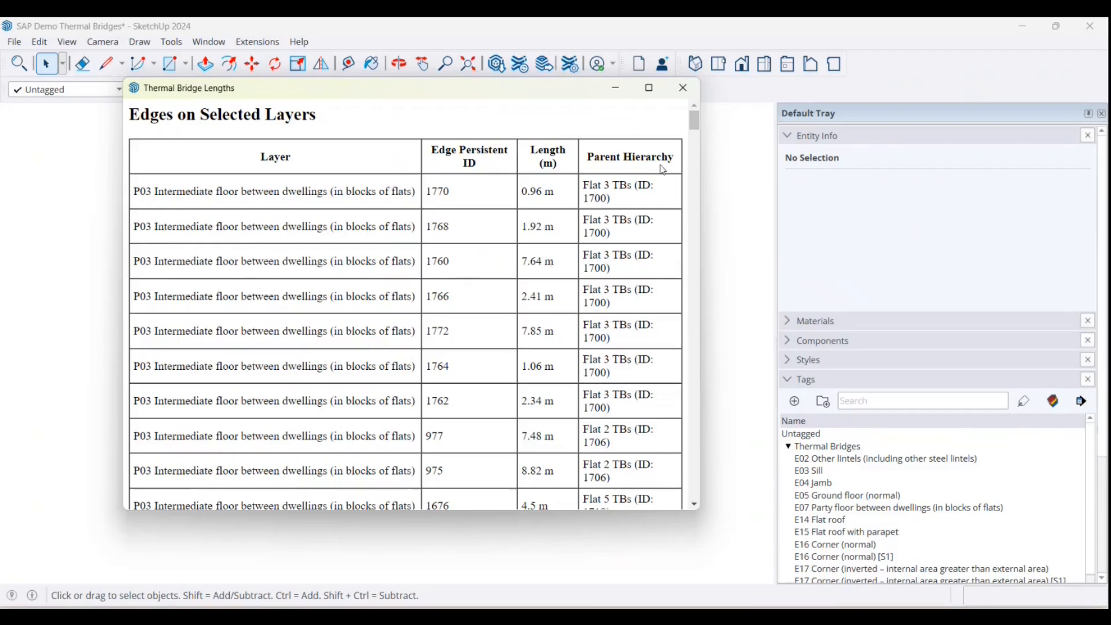
pyautogui.click(684, 92)
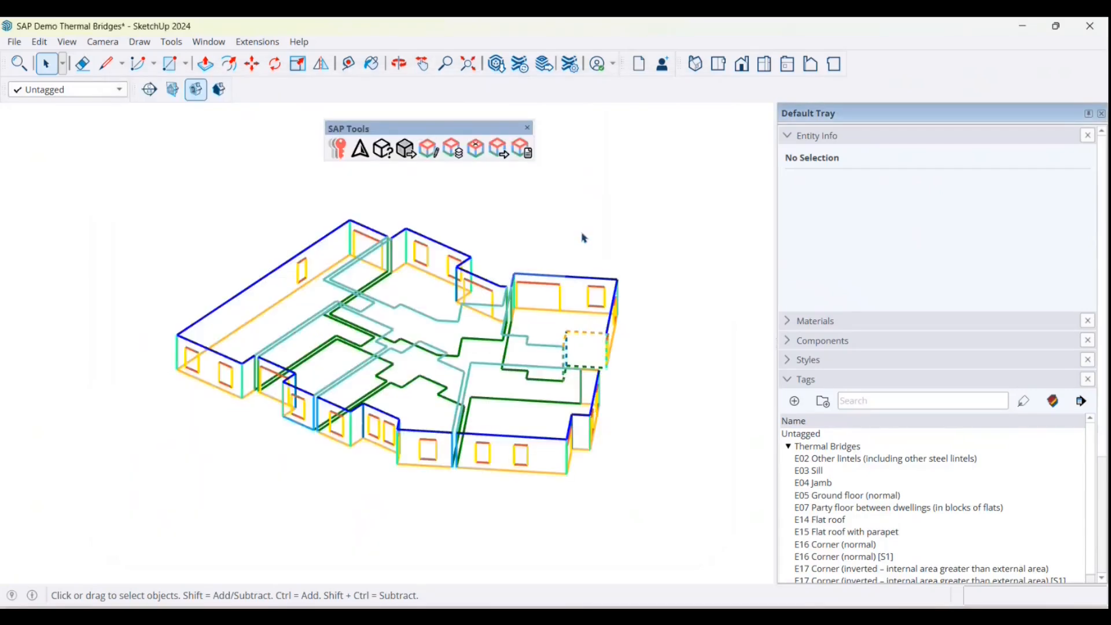
# Step: Start Label Thermal Bridges in Short mode and place an E07 label on the long wall's upper edge
pyautogui.click(523, 149)
pyautogui.moveTo(114, 39); pyautogui.dragTo(149, 131)
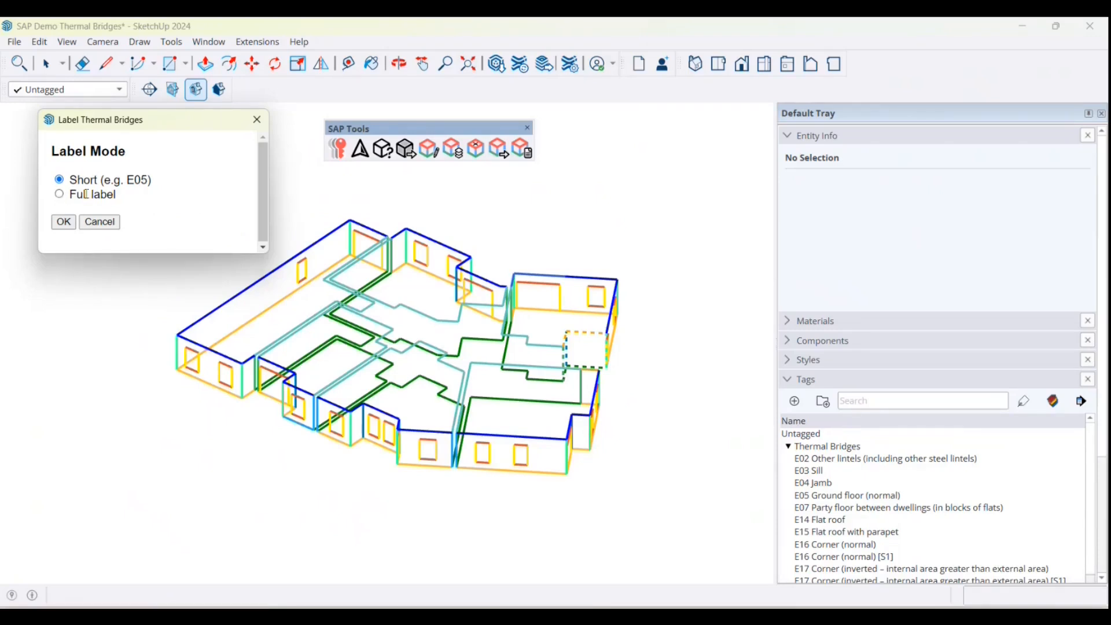
pyautogui.click(64, 222)
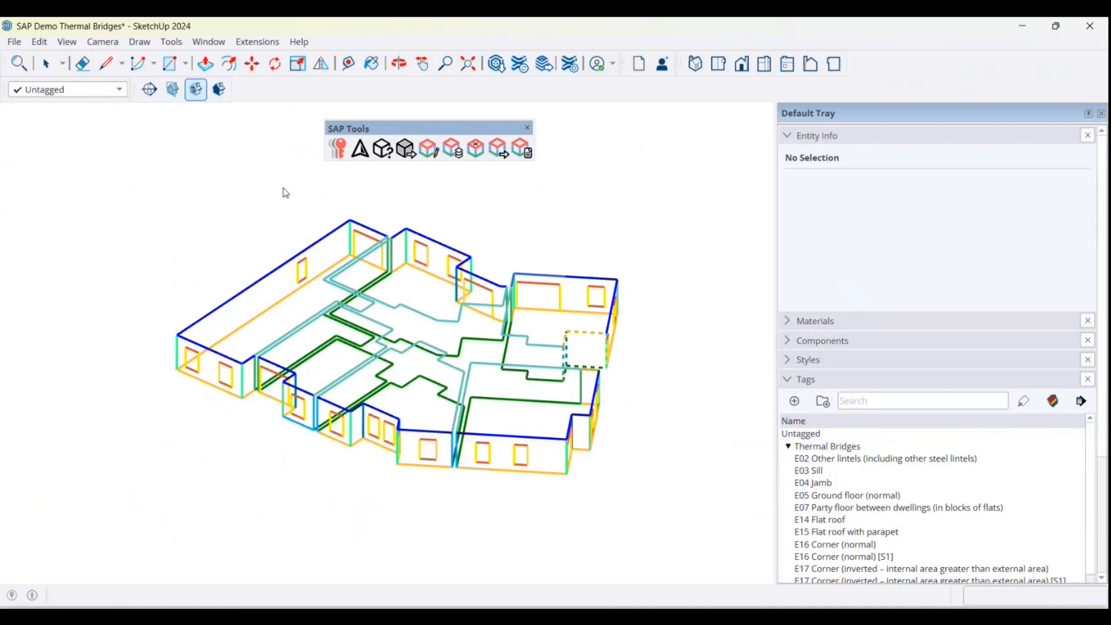
pyautogui.click(263, 278)
pyautogui.click(168, 226)
# Step: Place an E05 label on the end wall's base edge and an E04 label on a front window's jamb
pyautogui.click(209, 386)
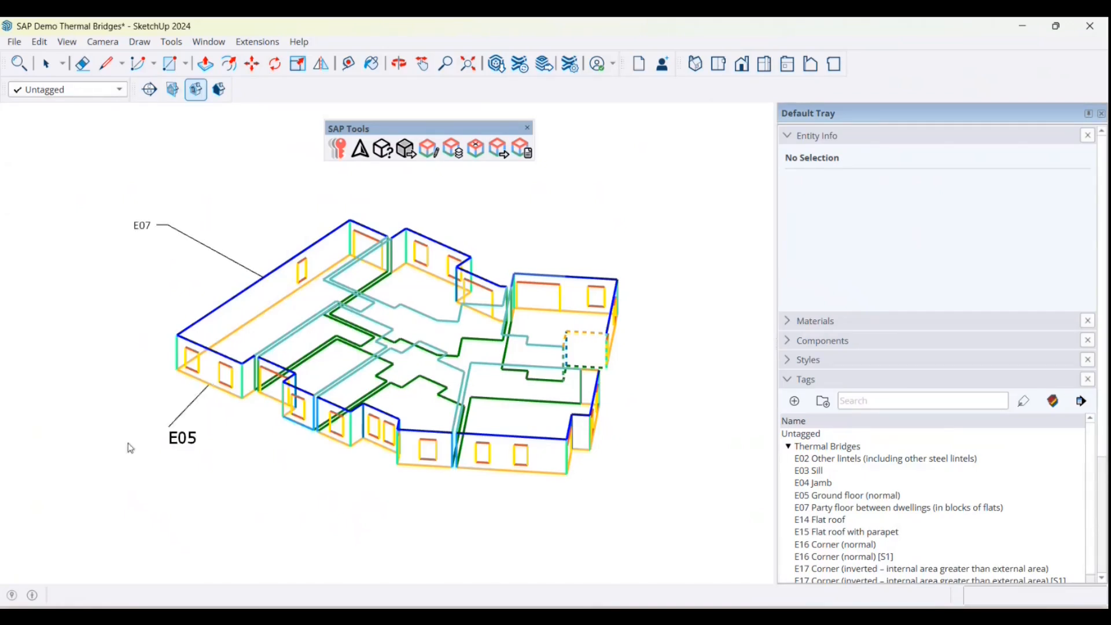
pyautogui.click(121, 444)
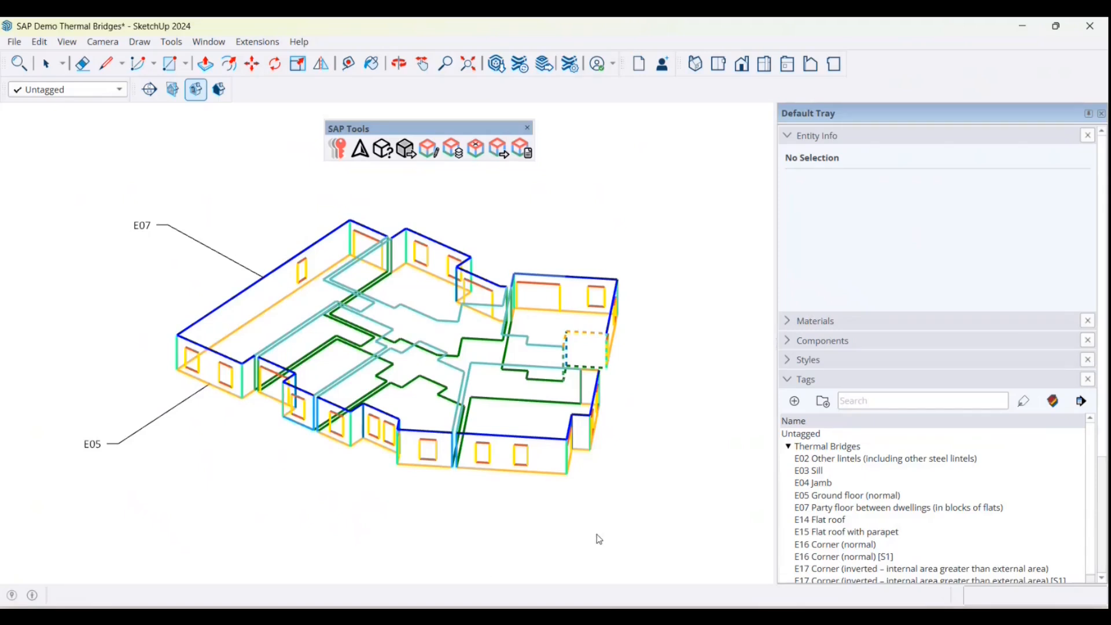
pyautogui.click(528, 463)
pyautogui.click(589, 522)
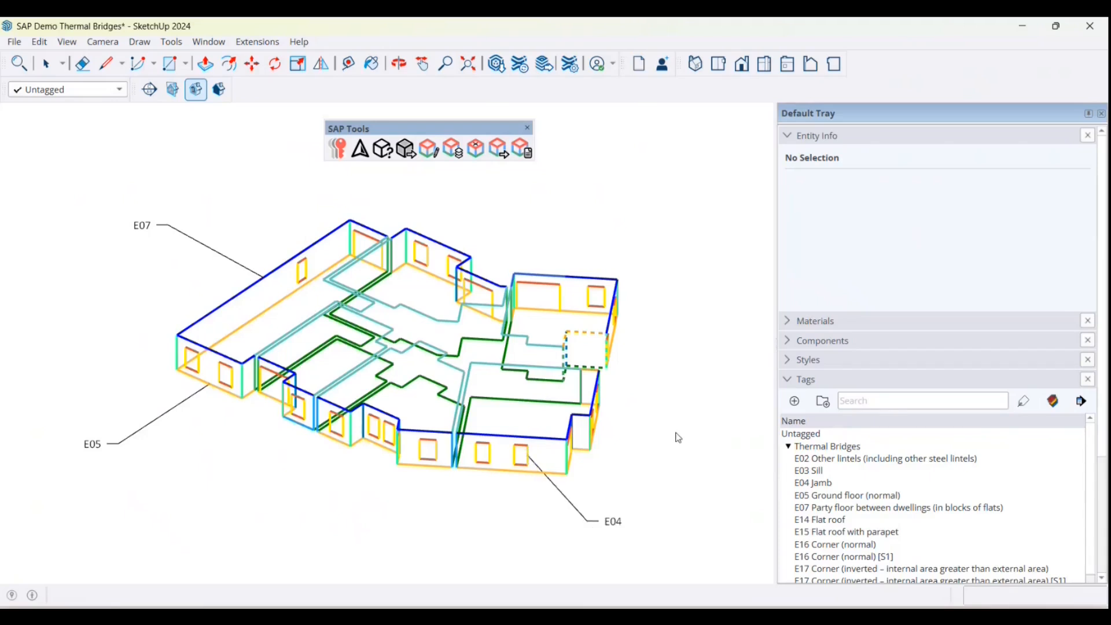